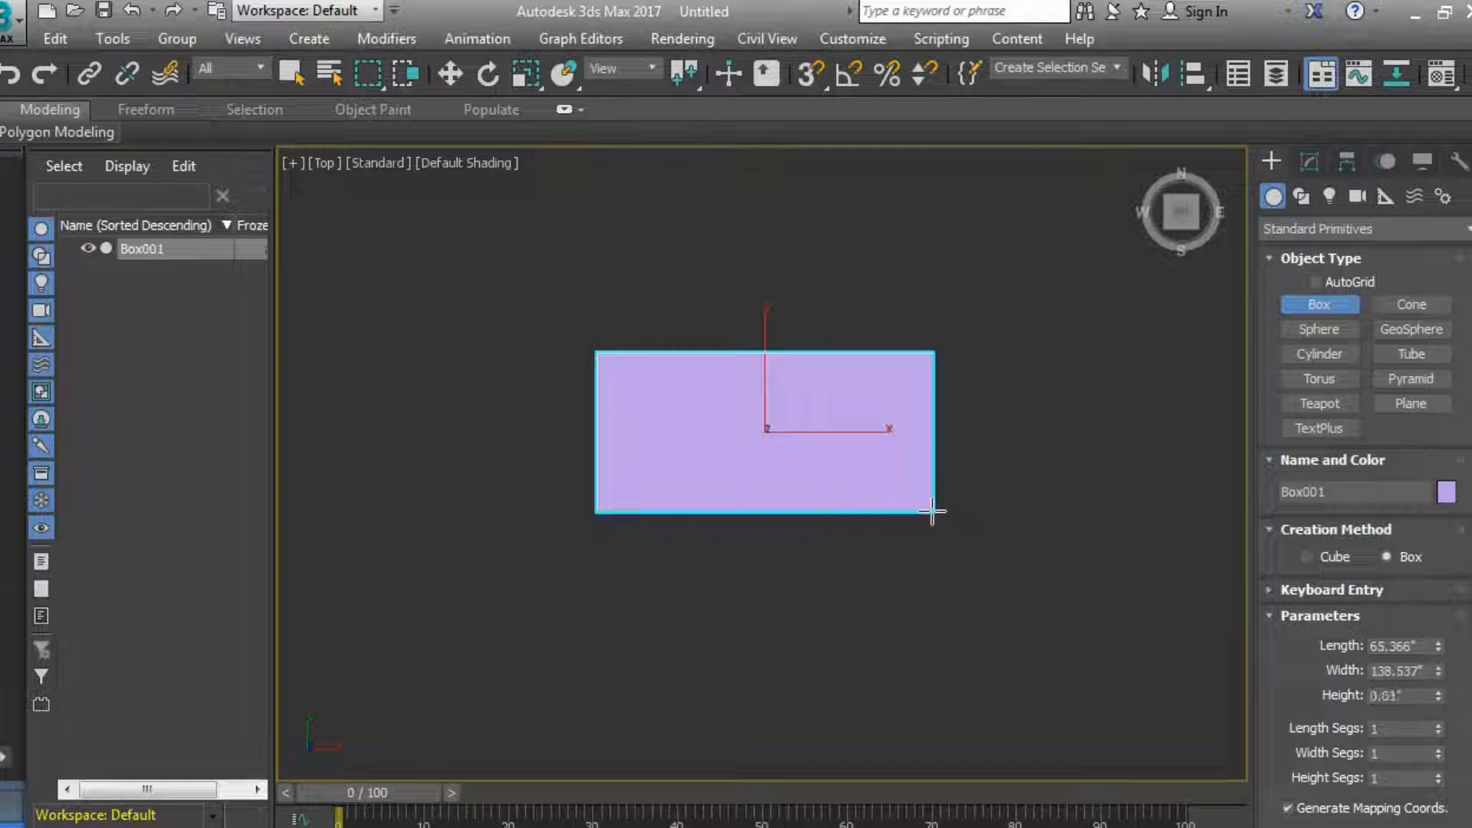
Complete the box in the Top view, about 65.4" long and 138.5" wide, and set its height to 3".
left_click(1203, 617)
key("w")
left_click(1308, 162)
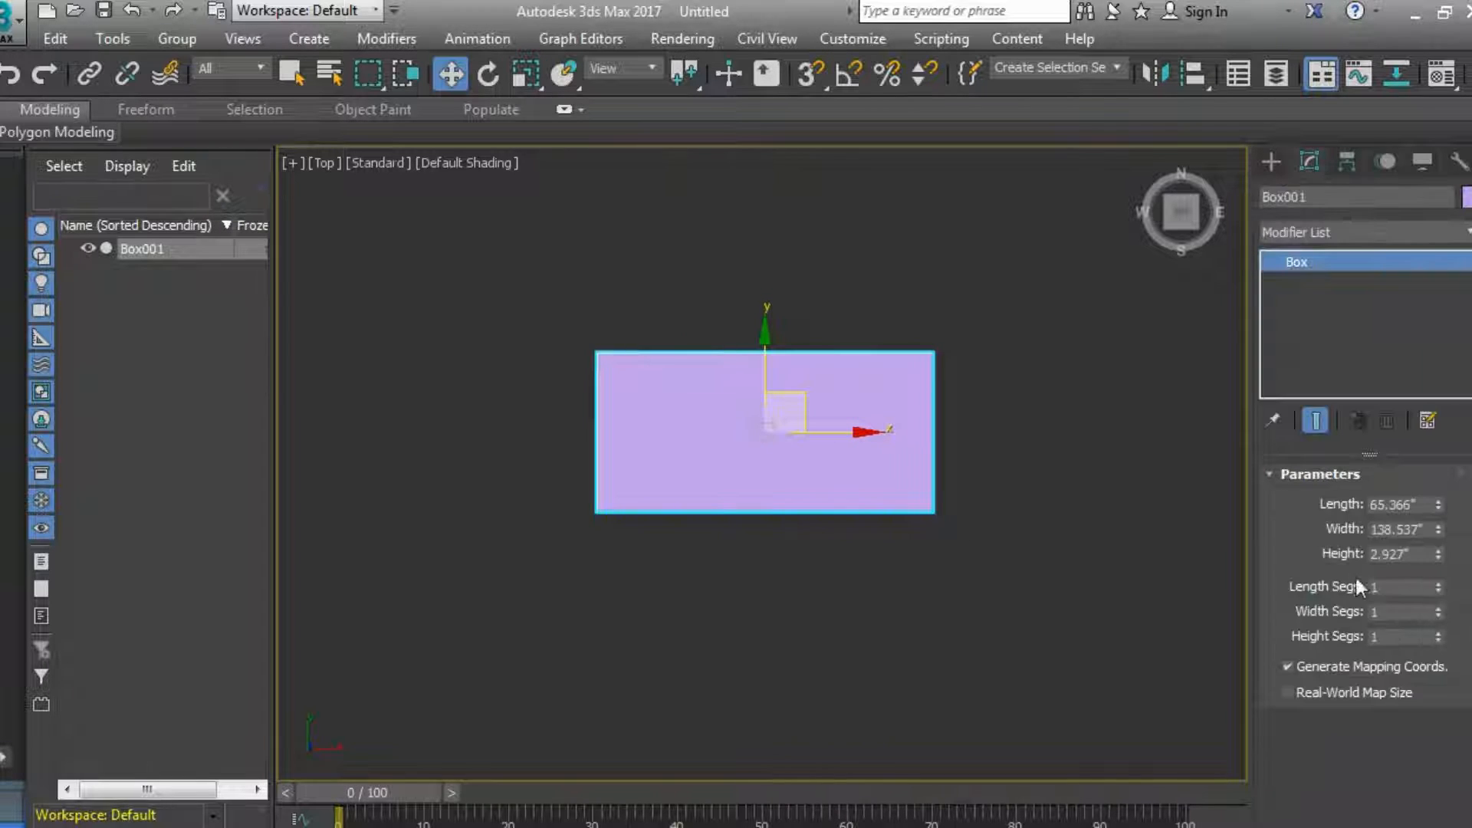
double_click(1411, 552)
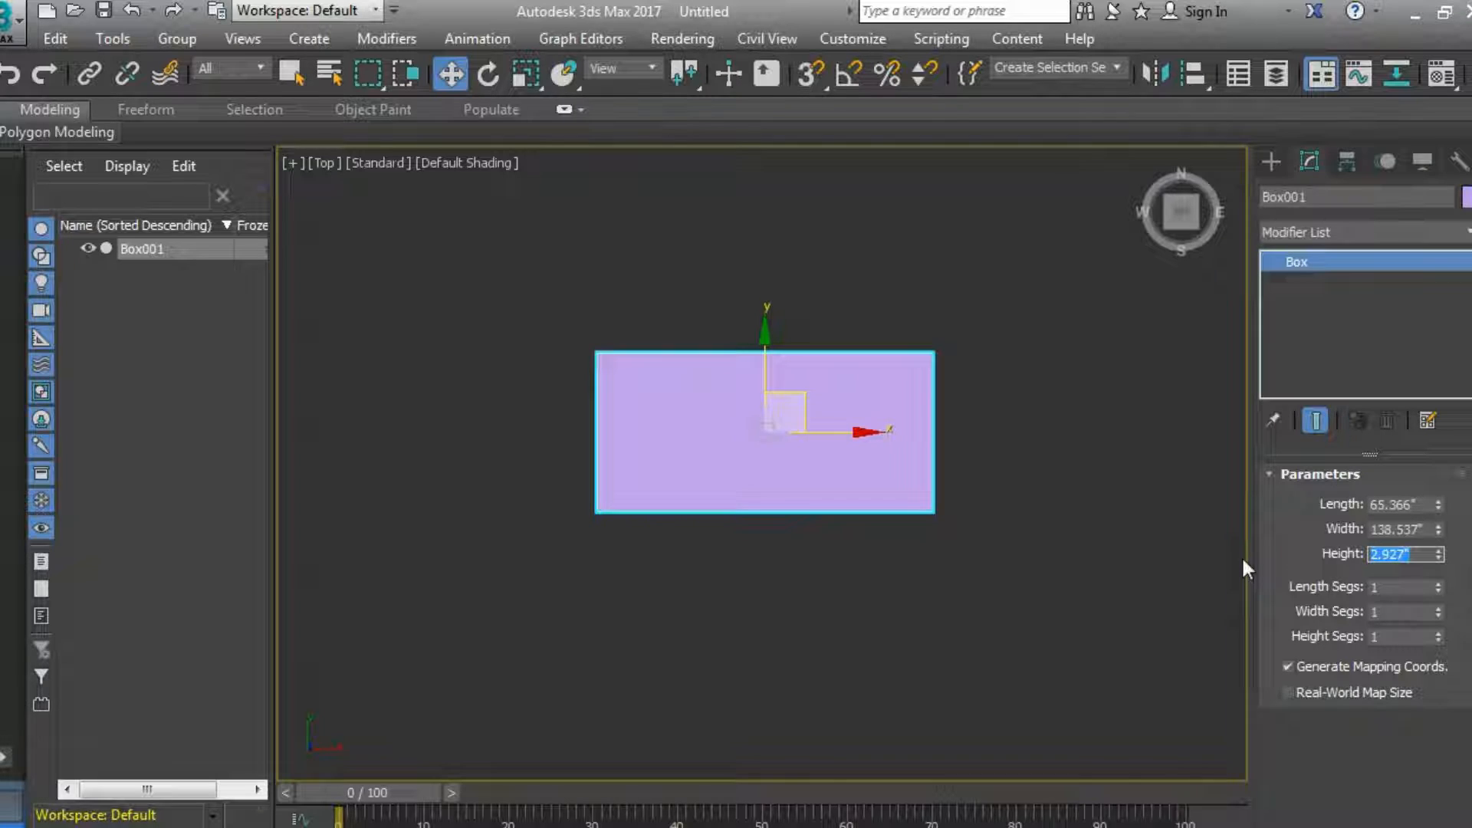
type("3")
key("Return")
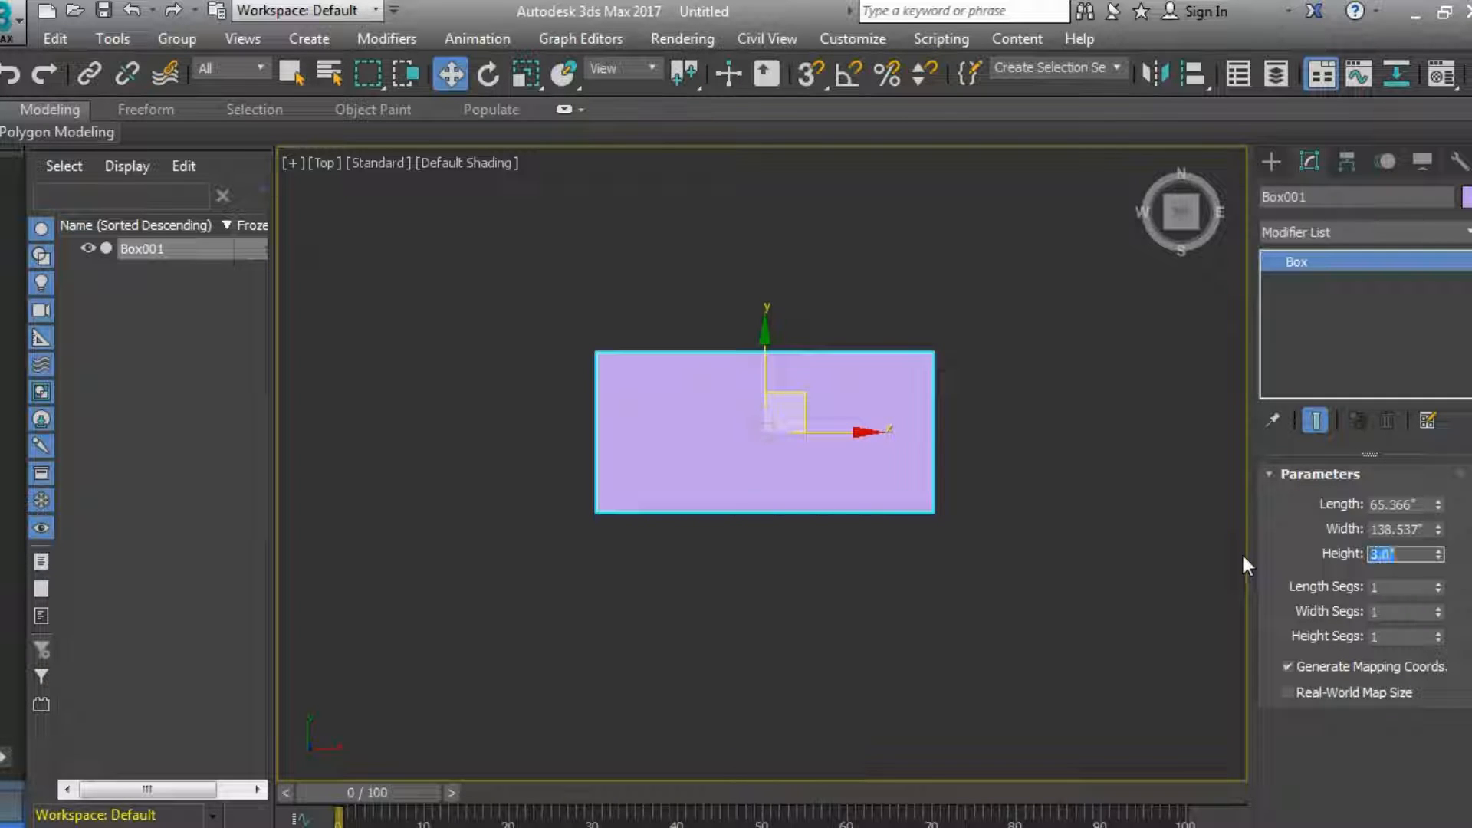
key("BackSpace")
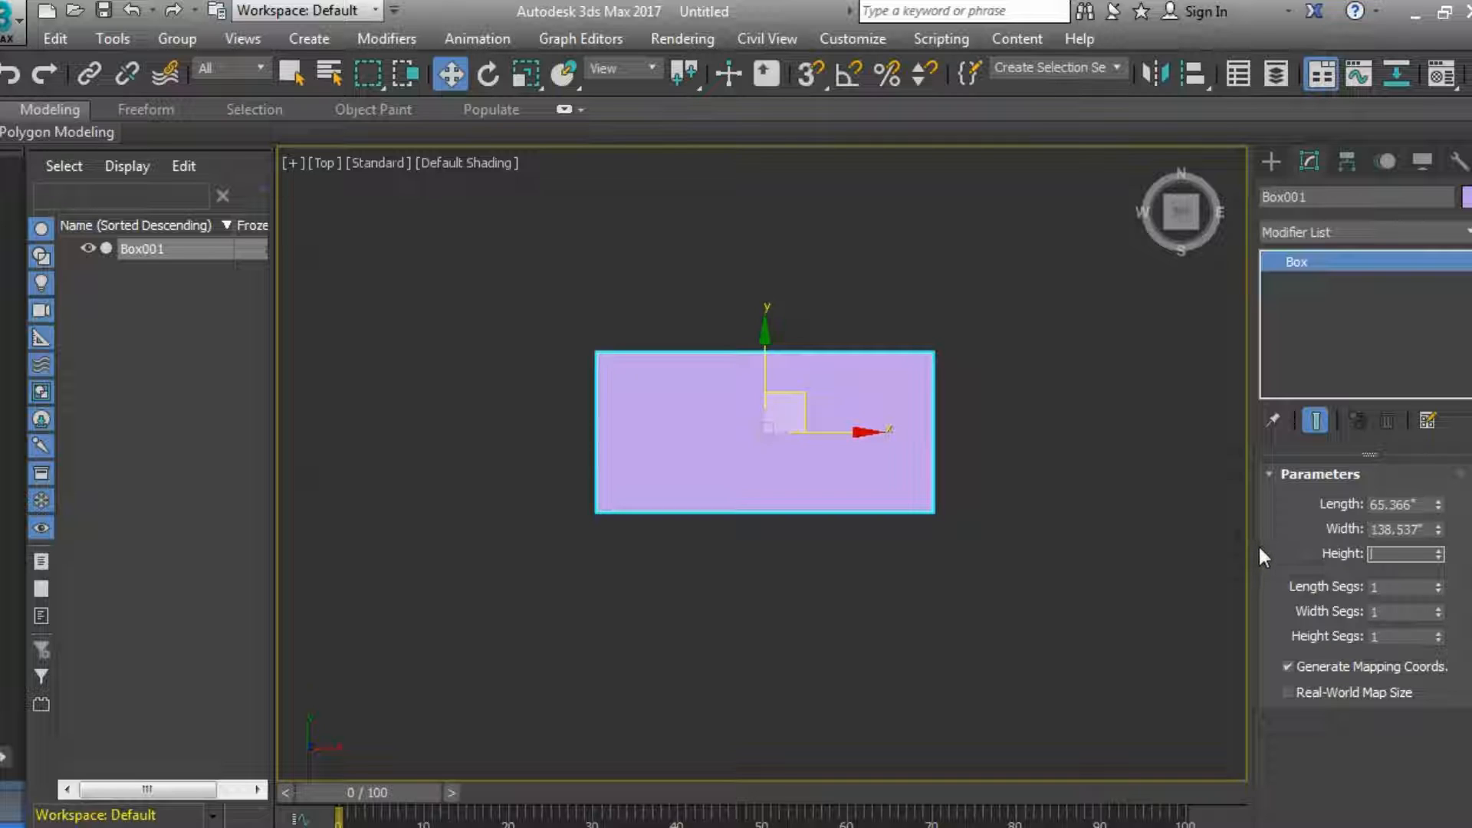
type("3")
key("Return")
Examine the box's thickness in the Left and Front views and return to the Top view.
left_click(1097, 500)
left_click(849, 466)
key("l")
left_click(765, 448)
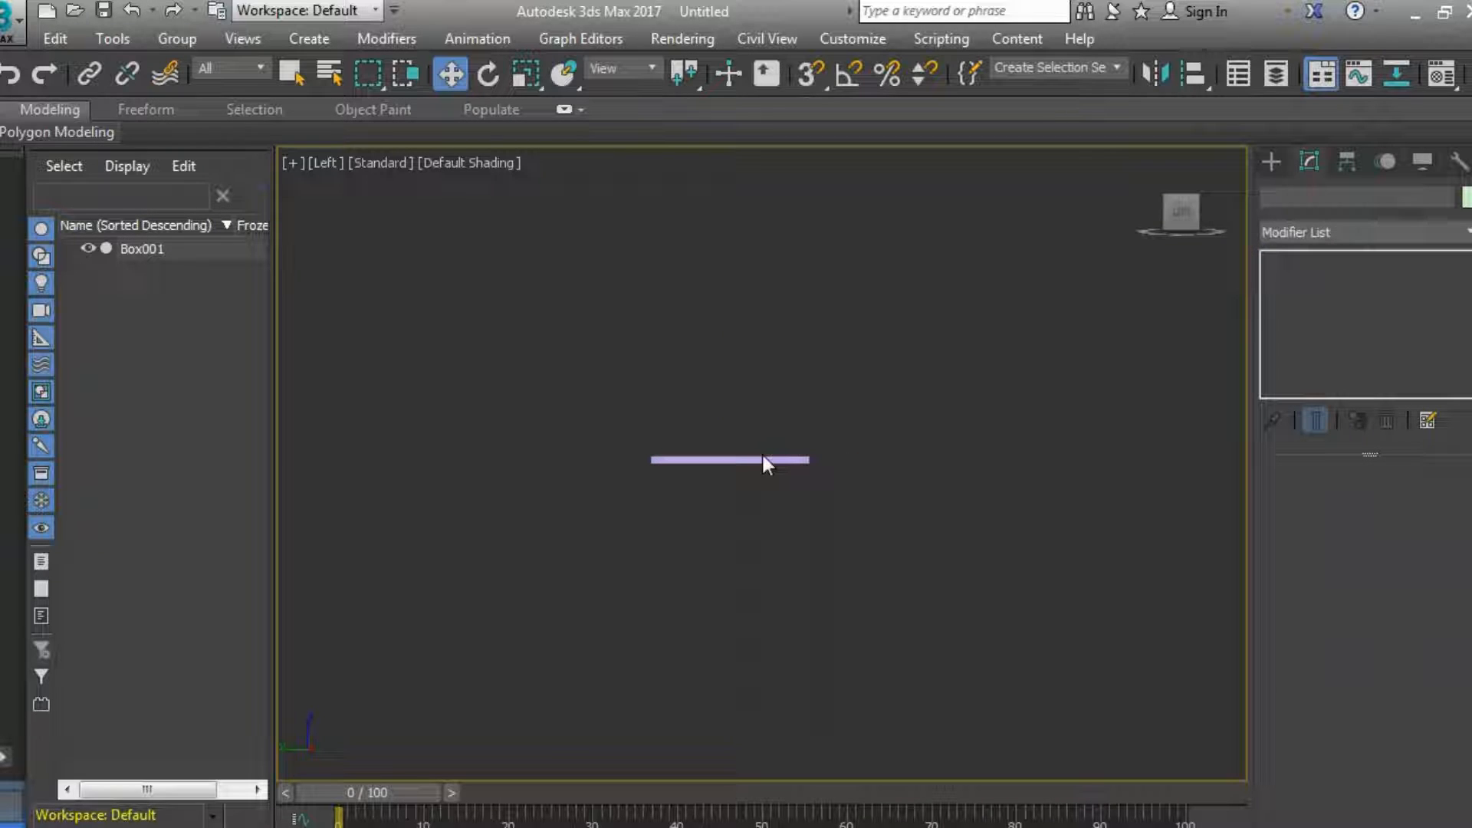
left_click(762, 460)
left_click(797, 498)
key("t")
key("f")
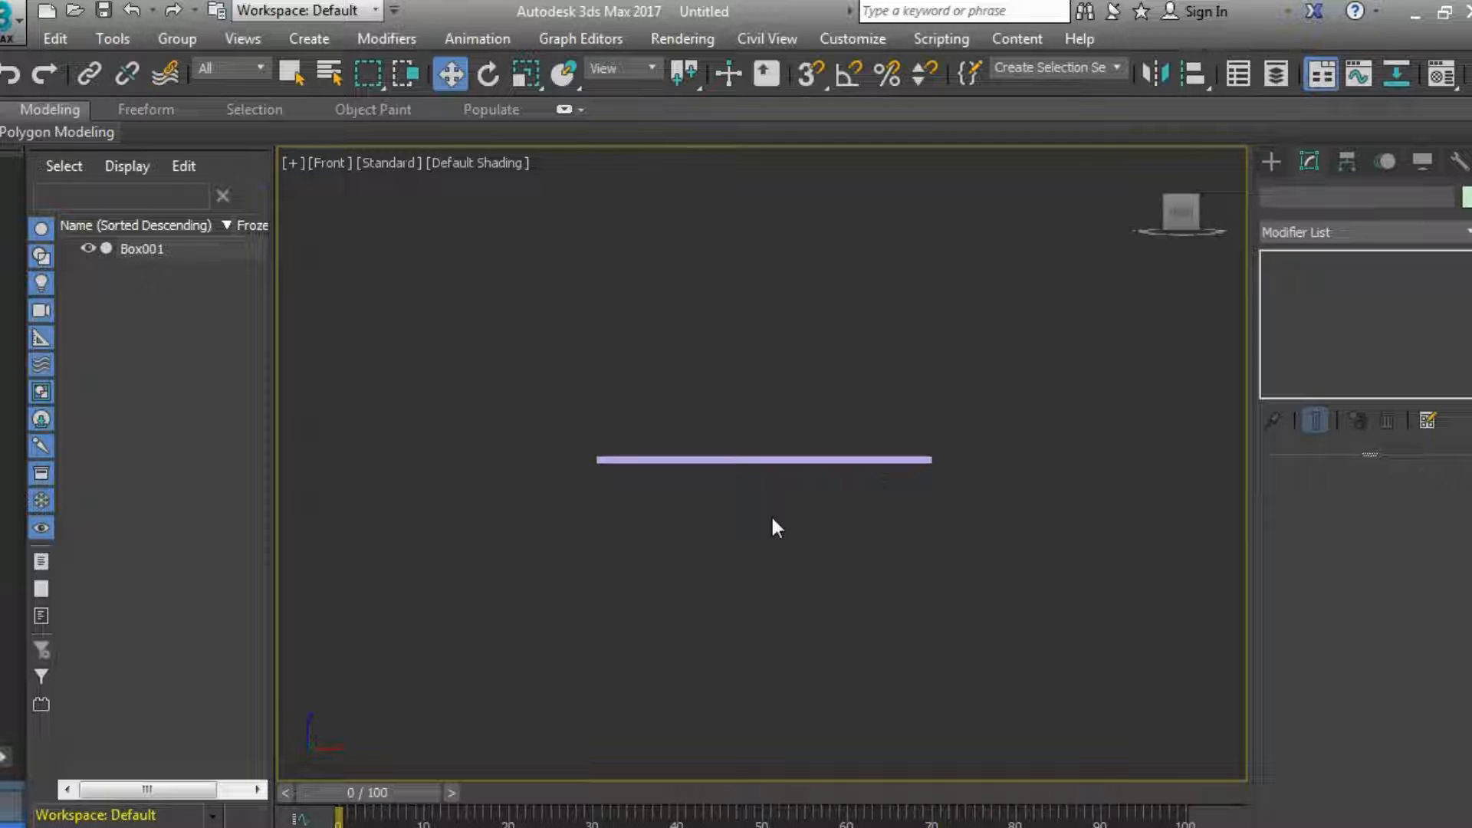
key("t")
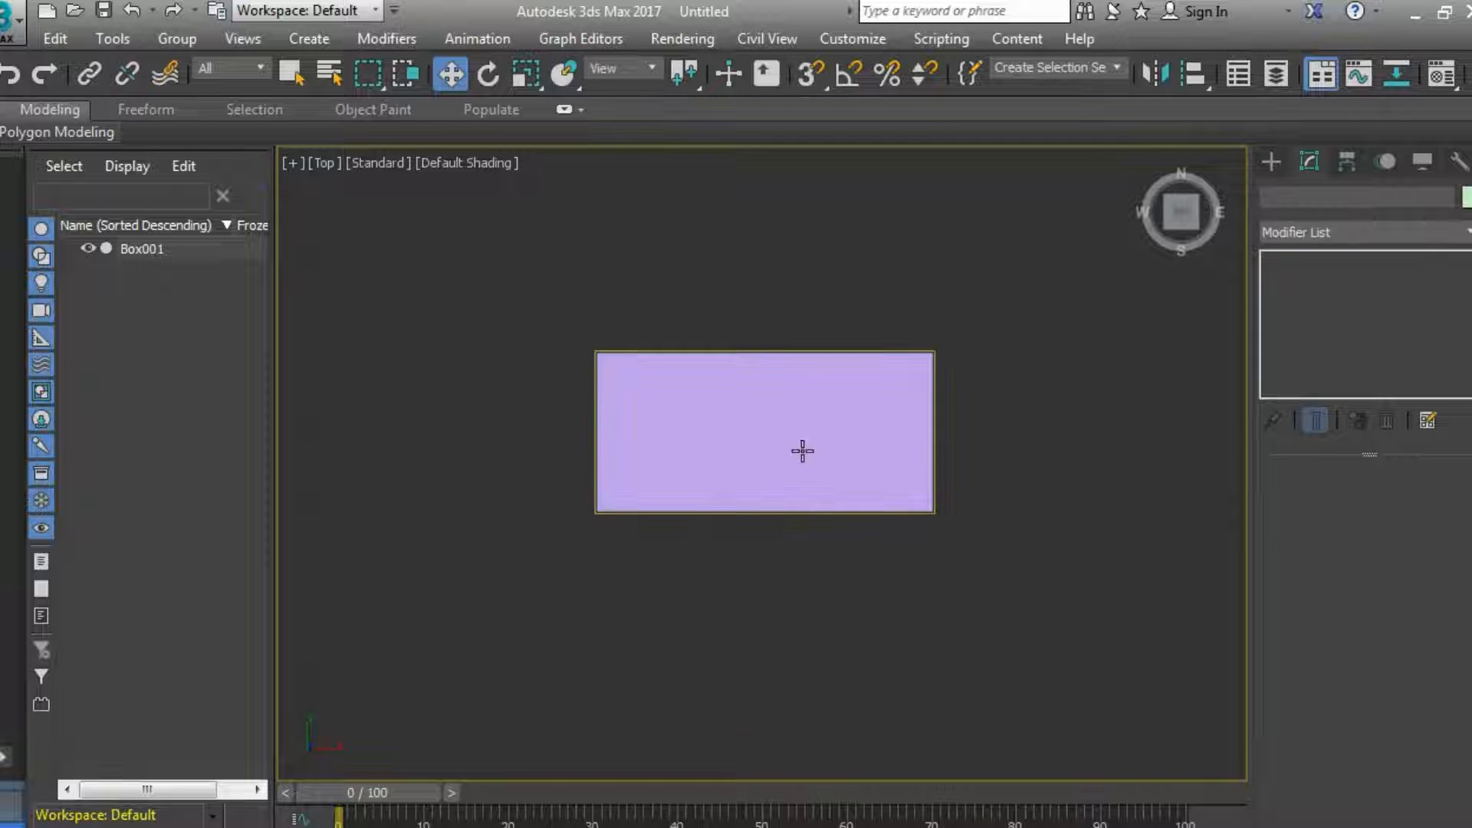
Set the box's length and width segments to 50 each and display edged faces in the viewport.
left_click(1417, 233)
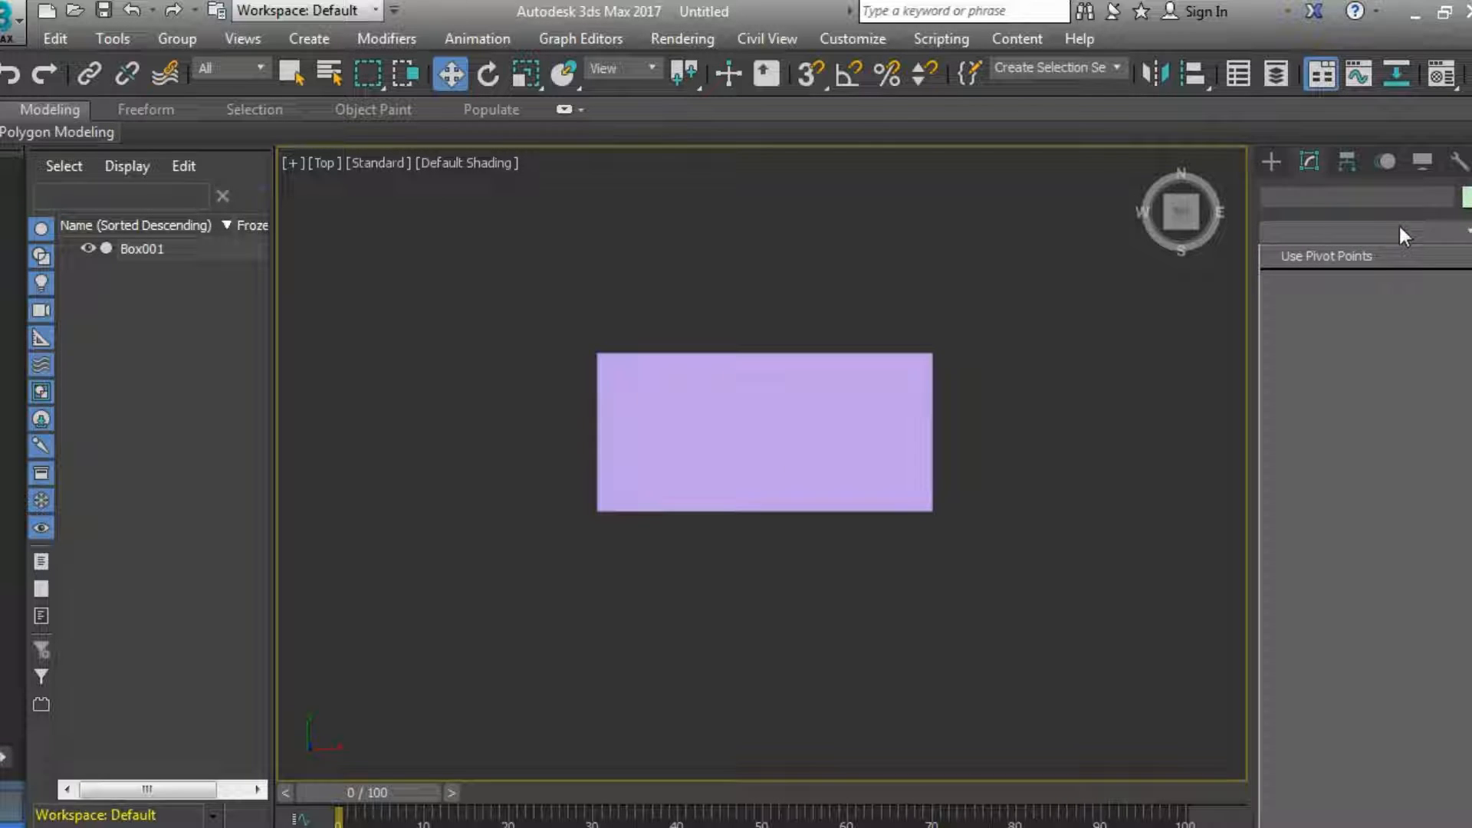
left_click(1265, 182)
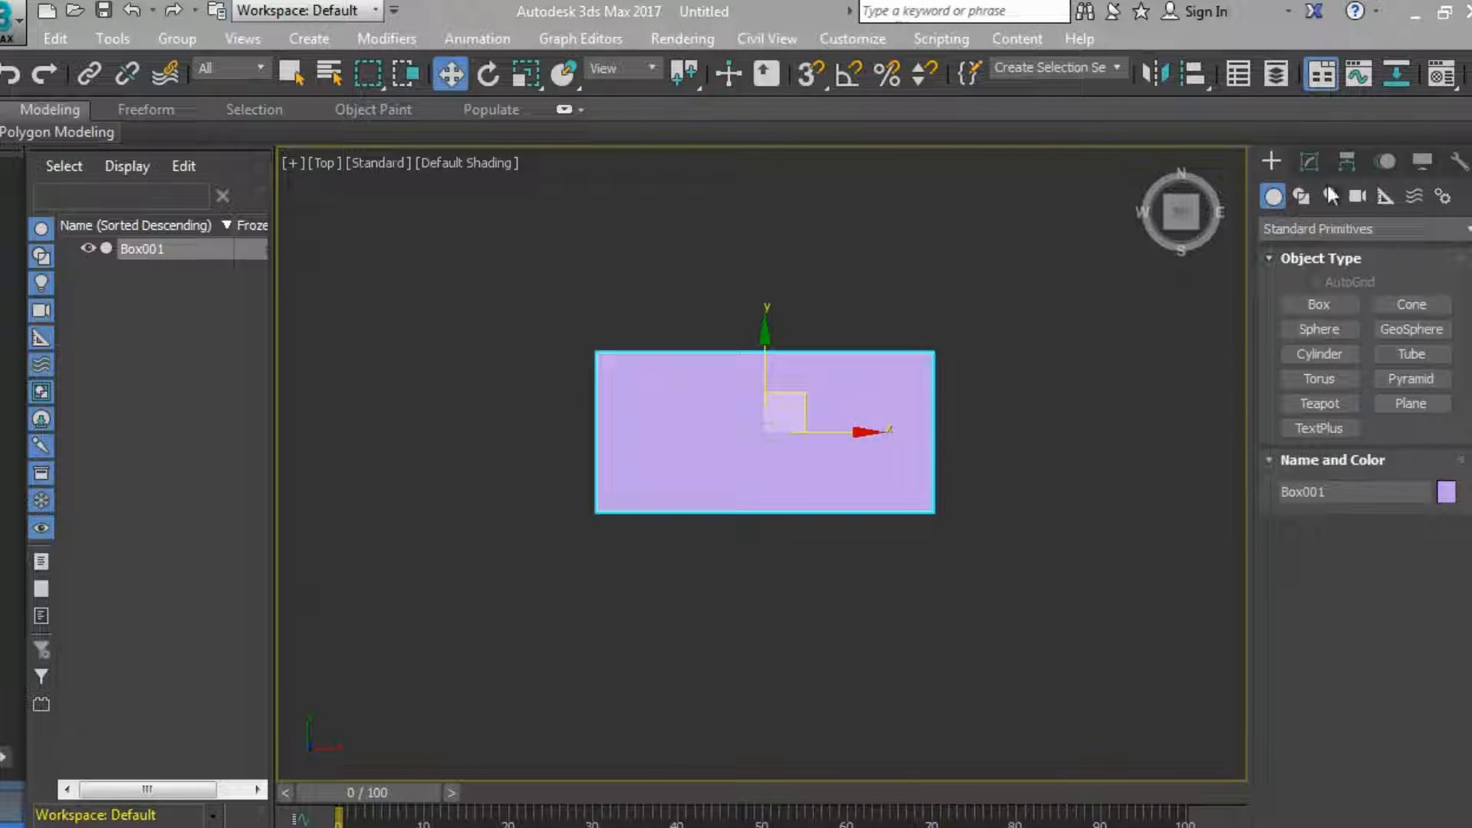
left_click(1315, 156)
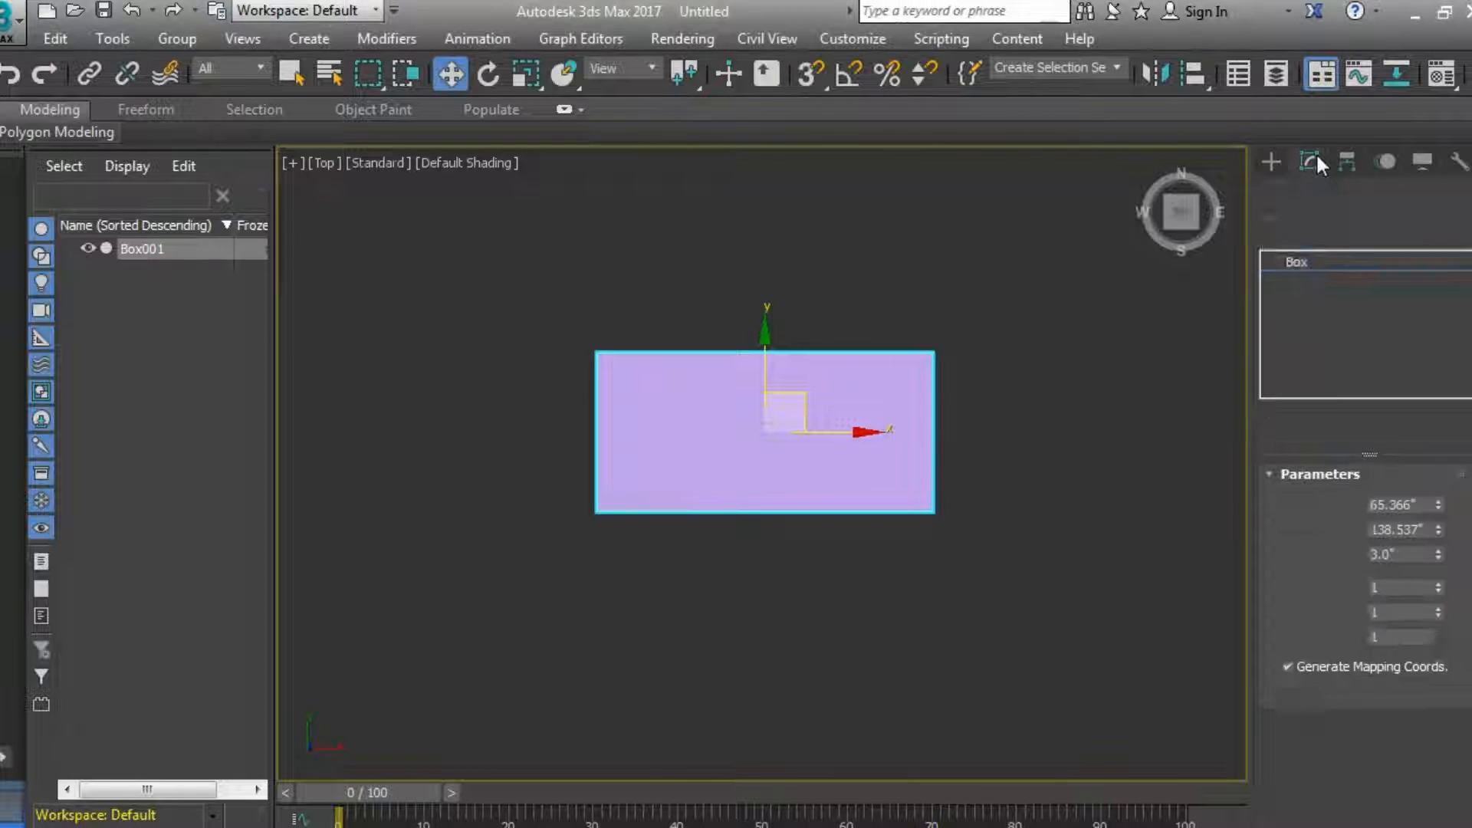
left_click(1391, 585)
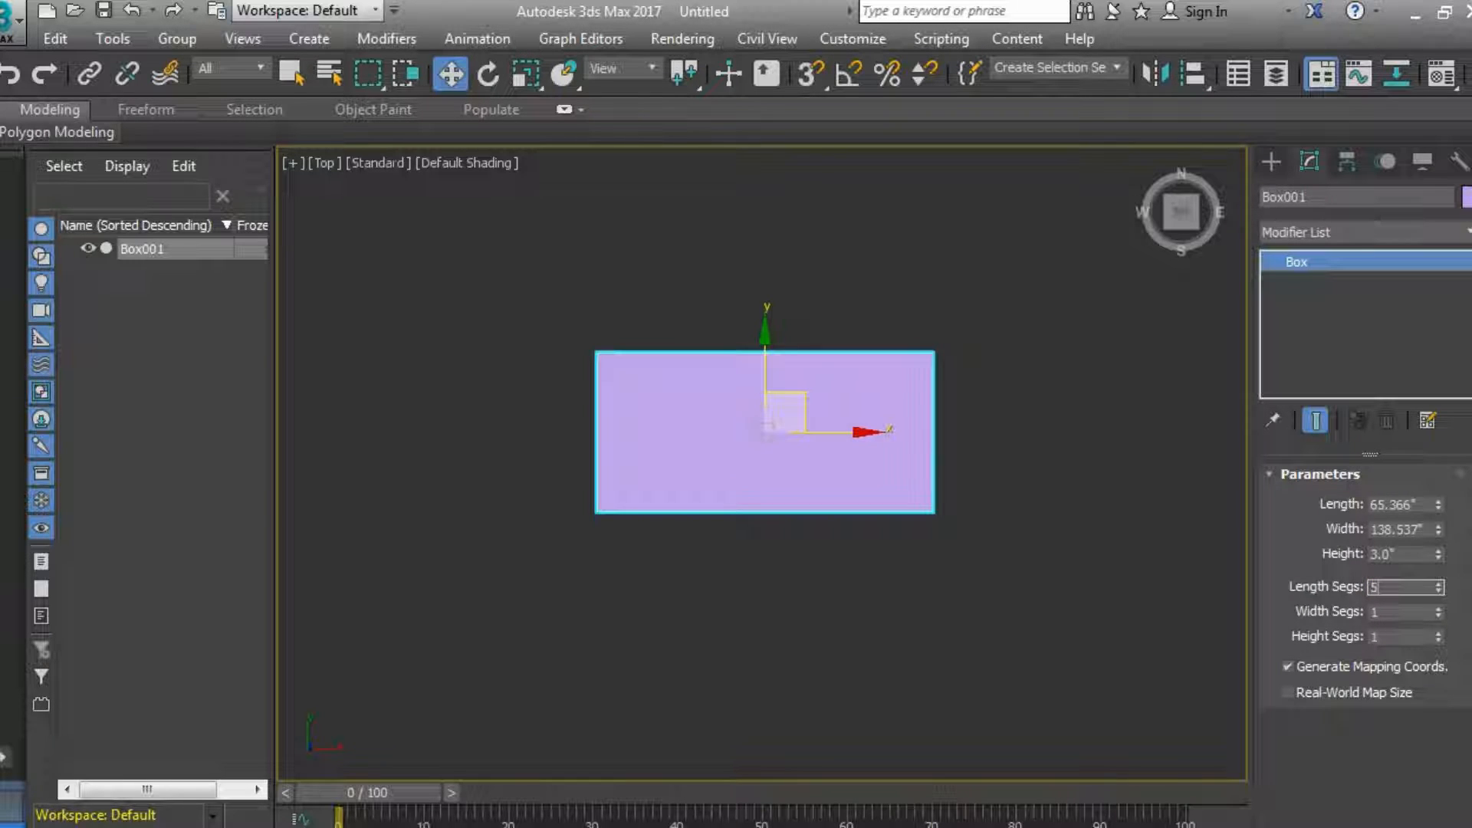
left_click(1403, 612)
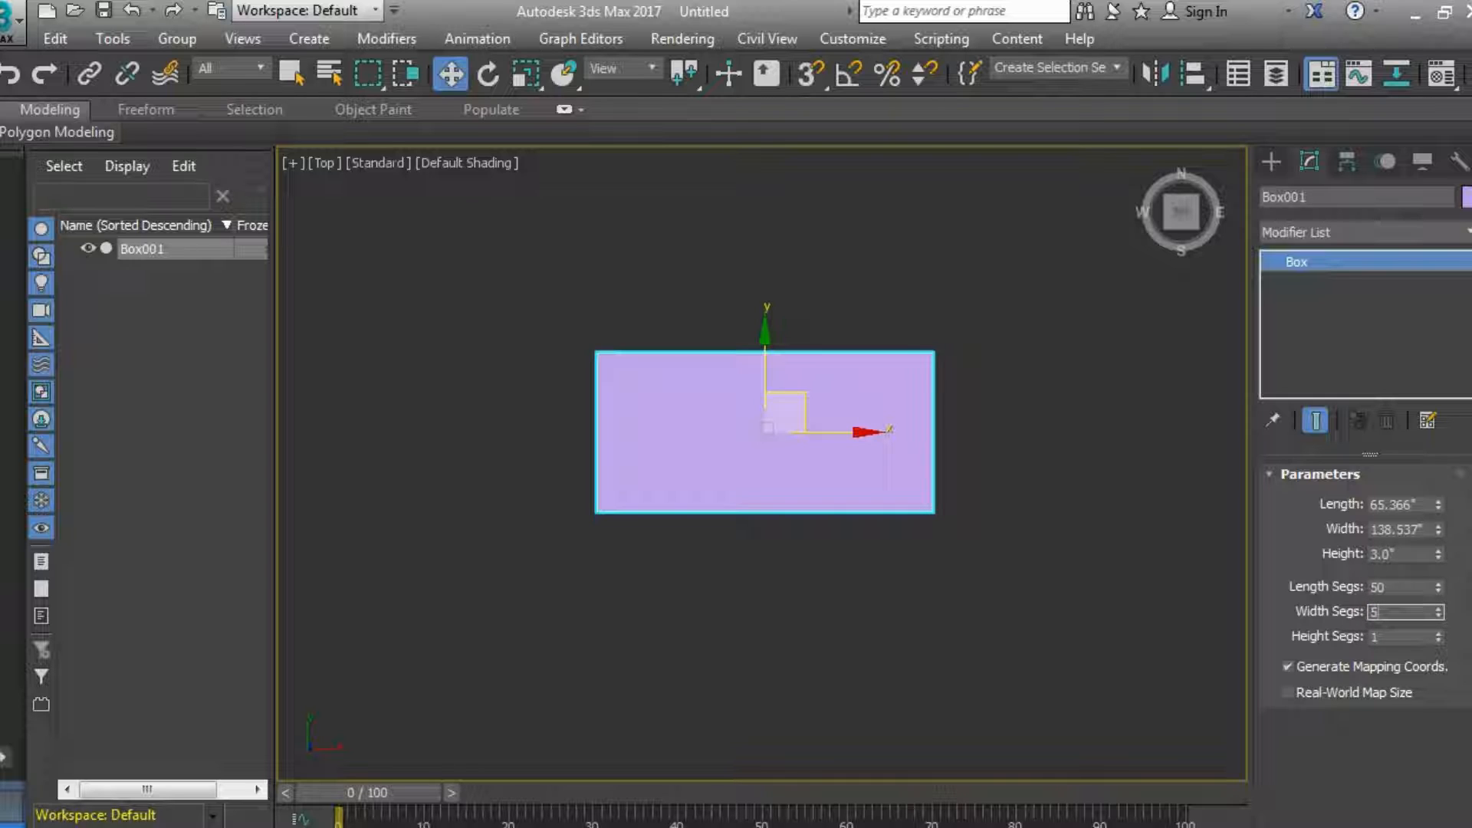
type("50")
key("Return")
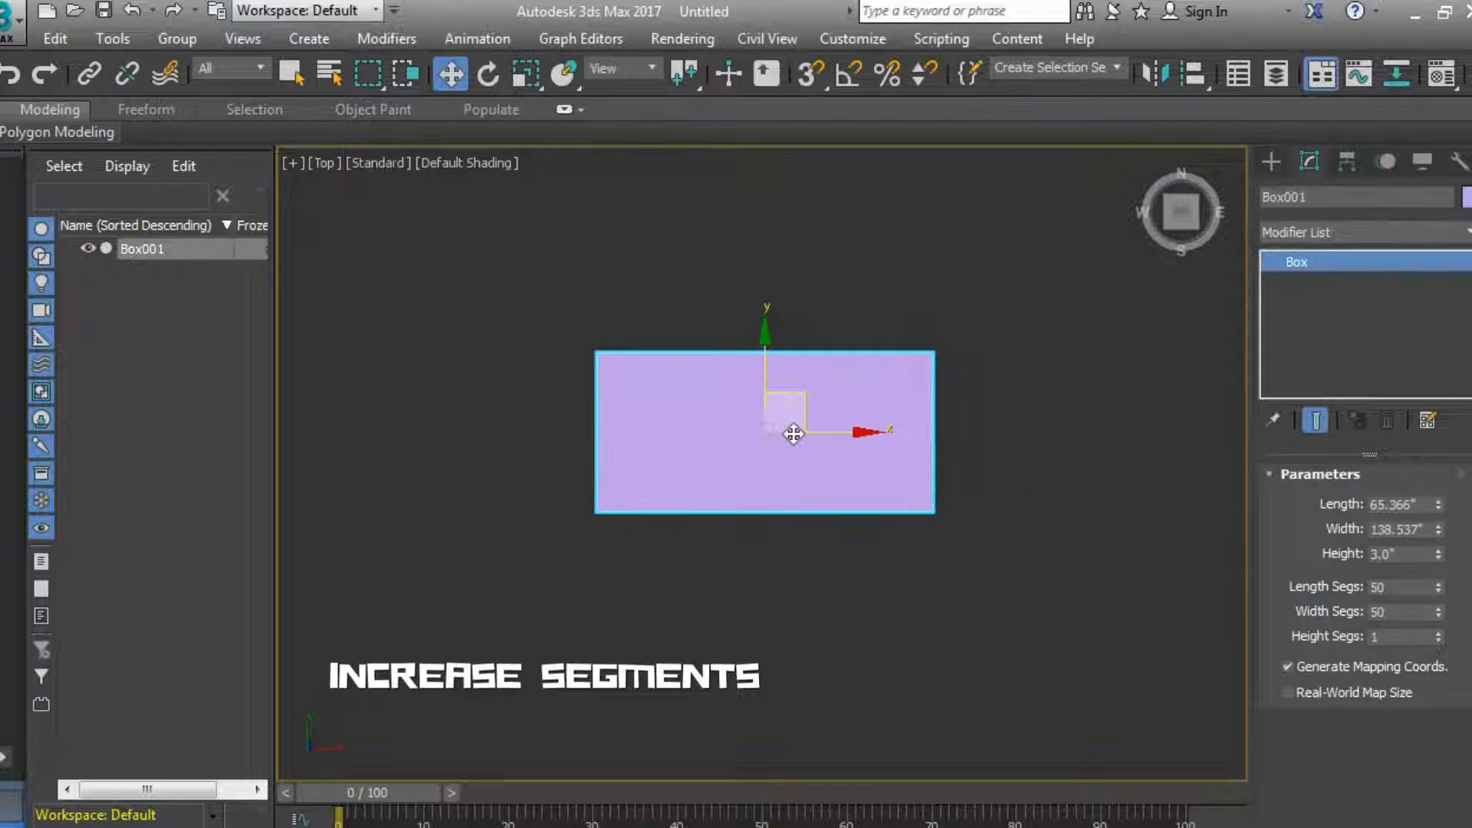
key("F4")
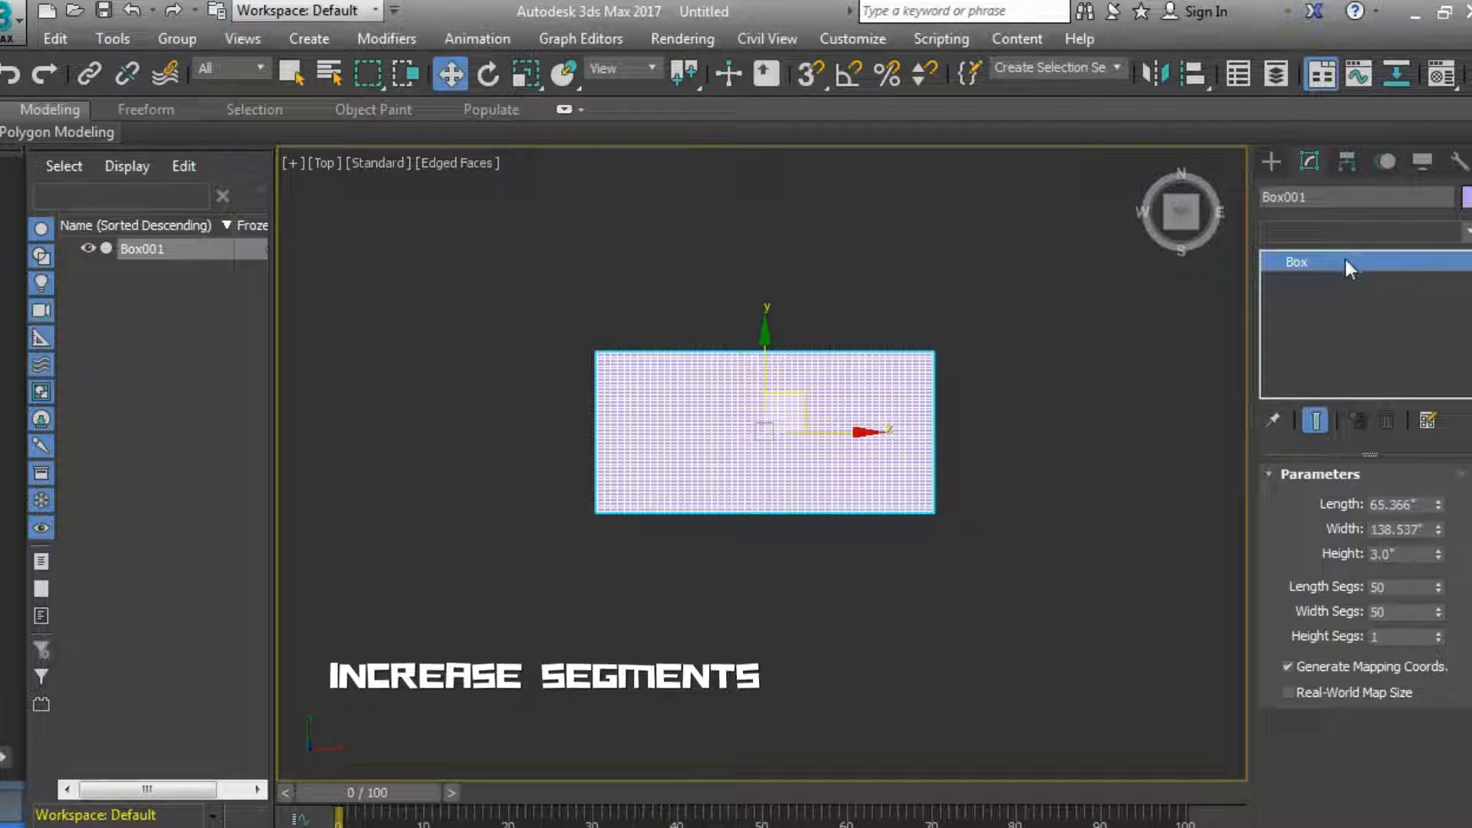
Add a Cloth modifier to the segmented box.
left_click(1363, 230)
key("c")
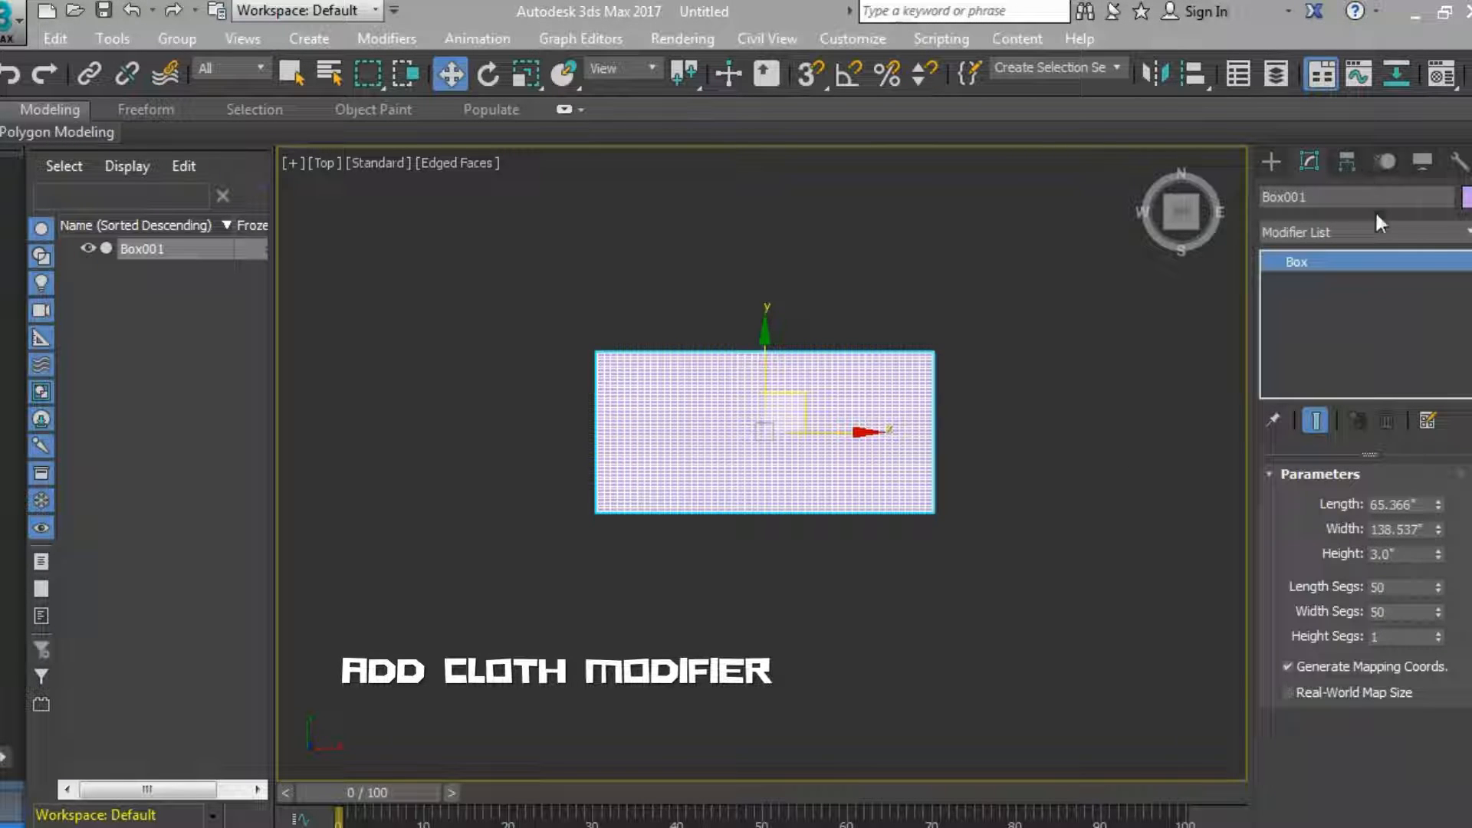
left_click(1420, 234)
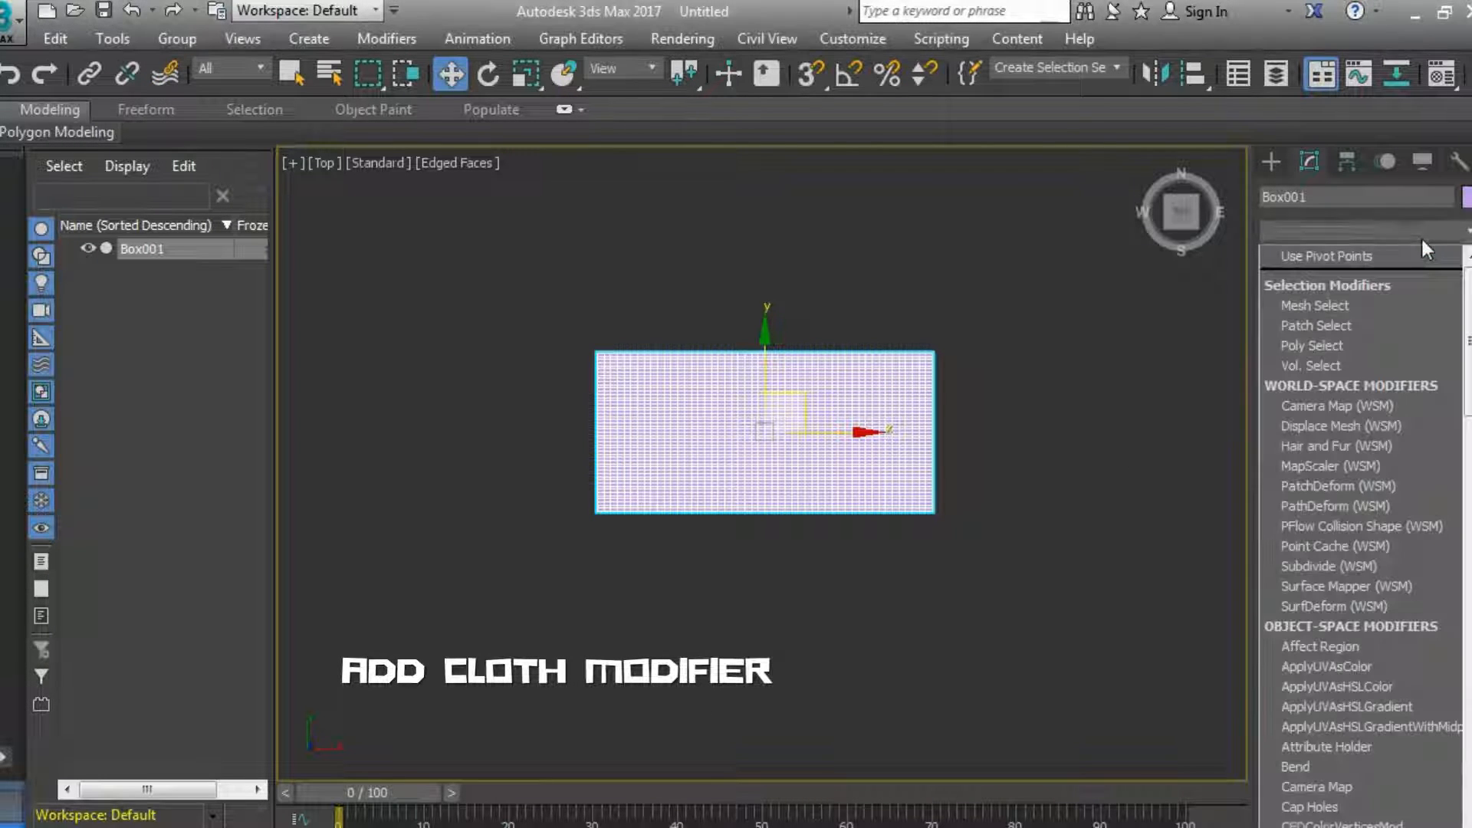
key("c")
key("l")
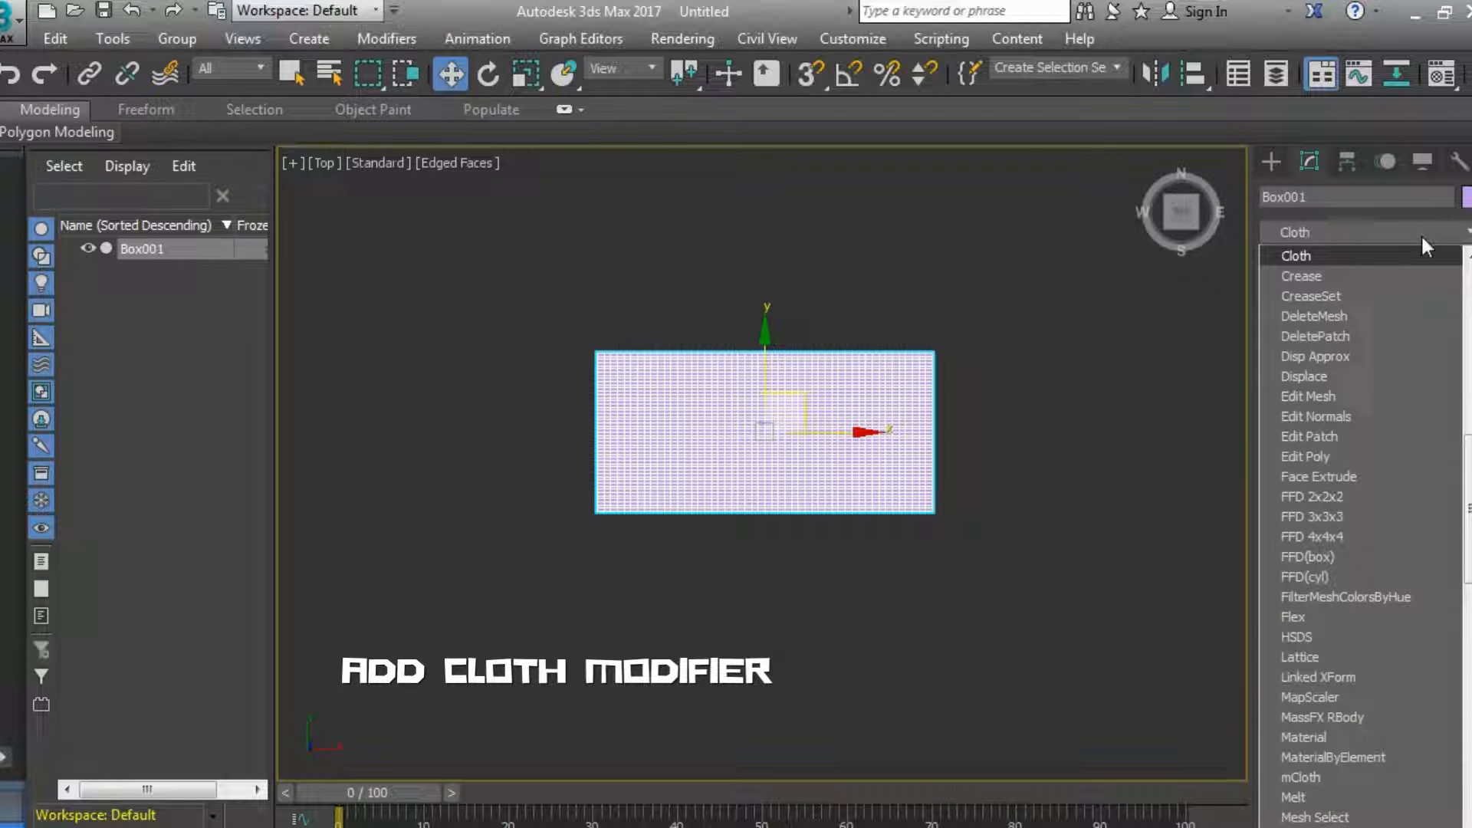
left_click(1368, 256)
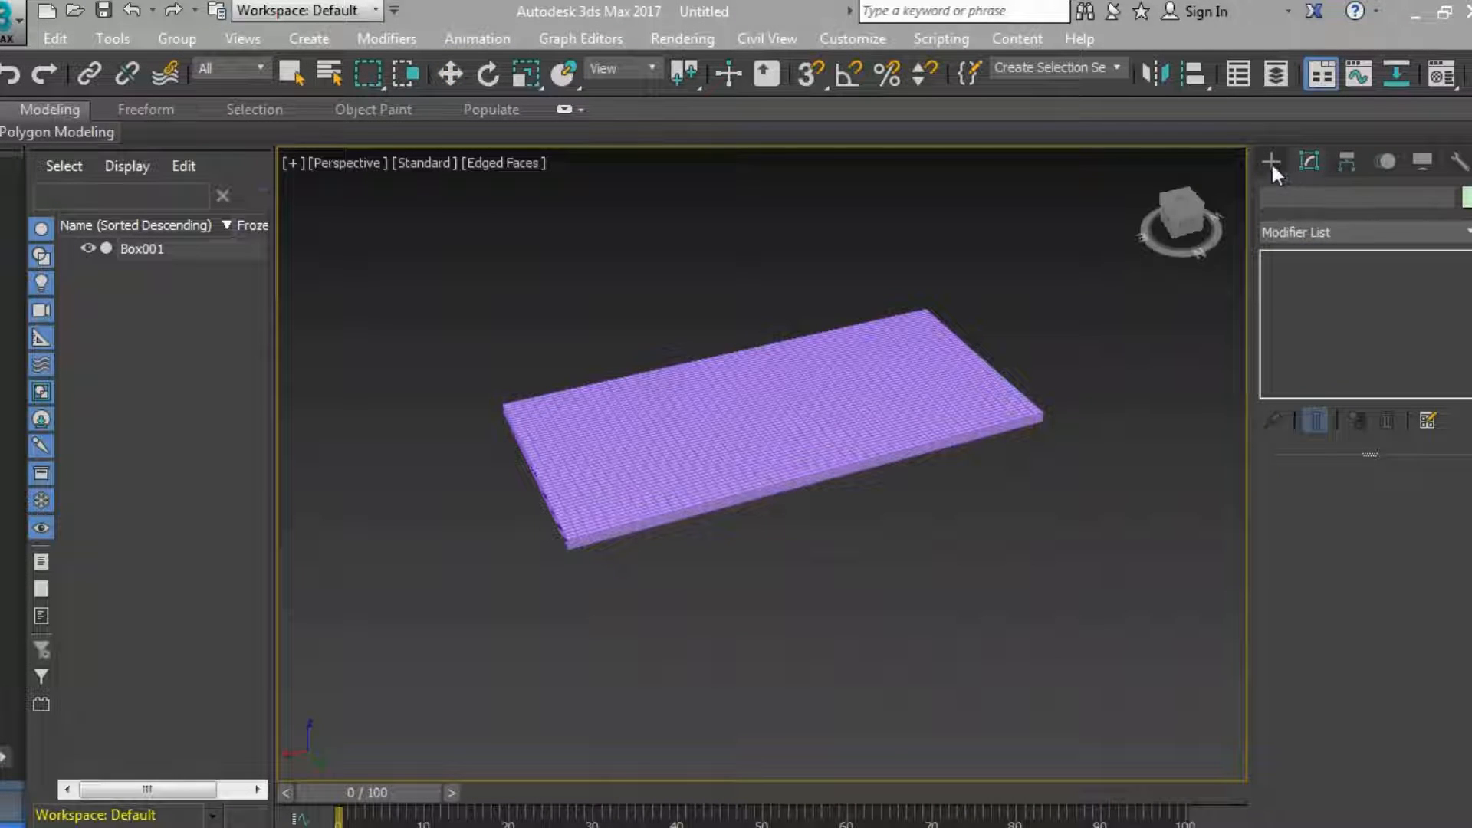
Set the box as a Cloth object in the Cloth modifier's object properties.
left_click(947, 384)
key("w")
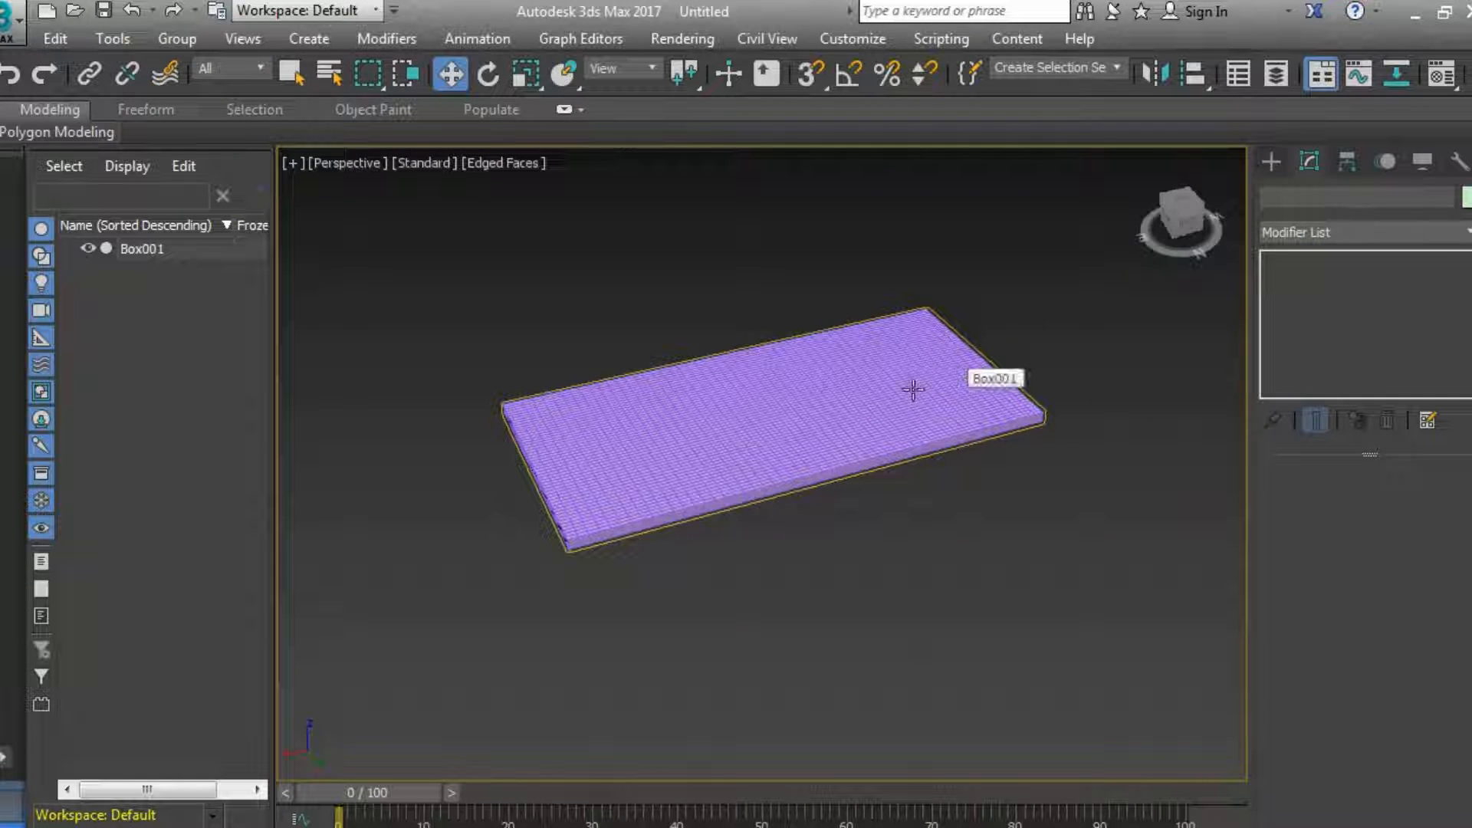
left_click(913, 389)
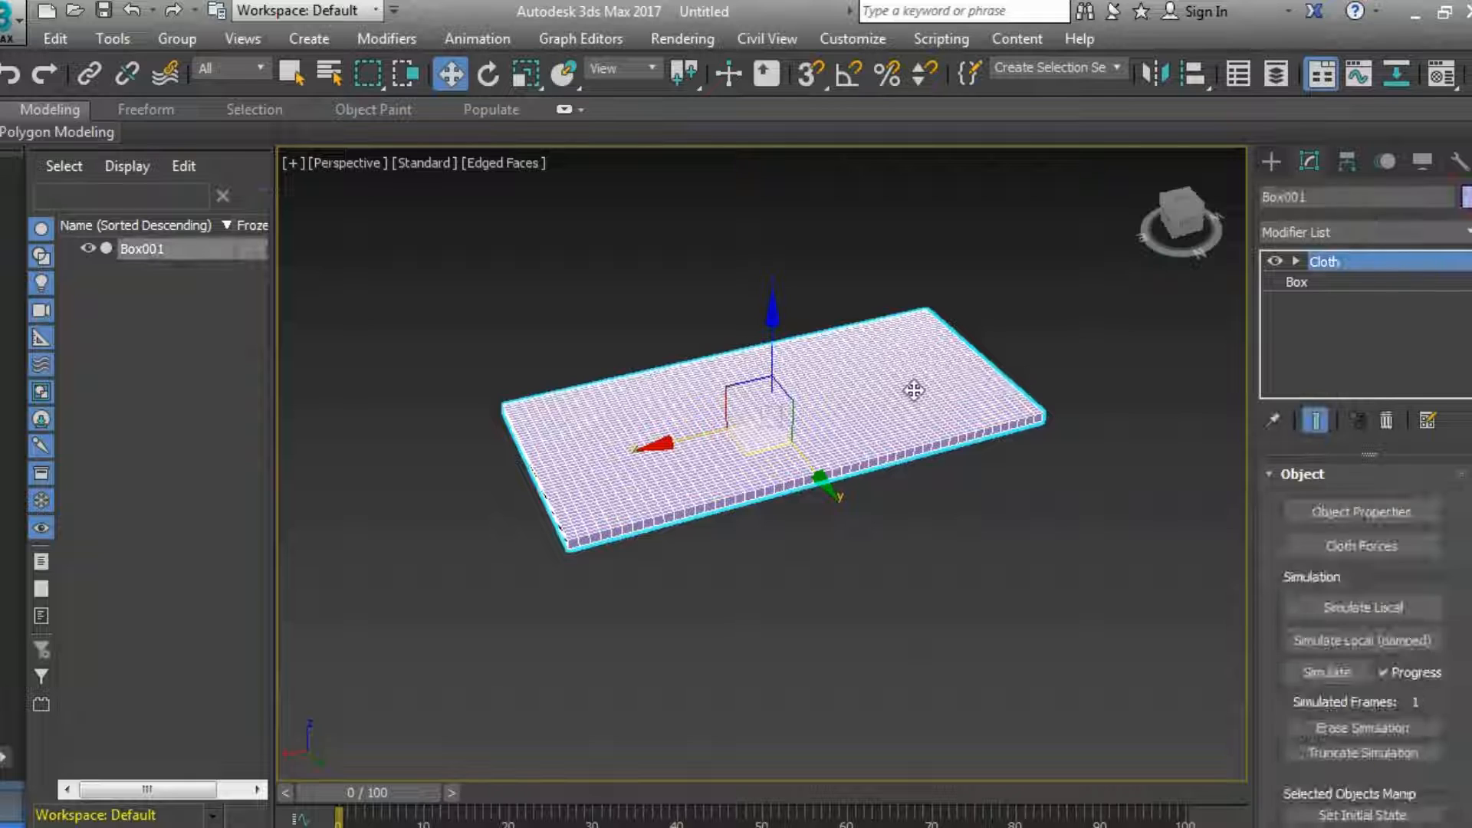
left_click(1332, 510)
left_click(590, 132)
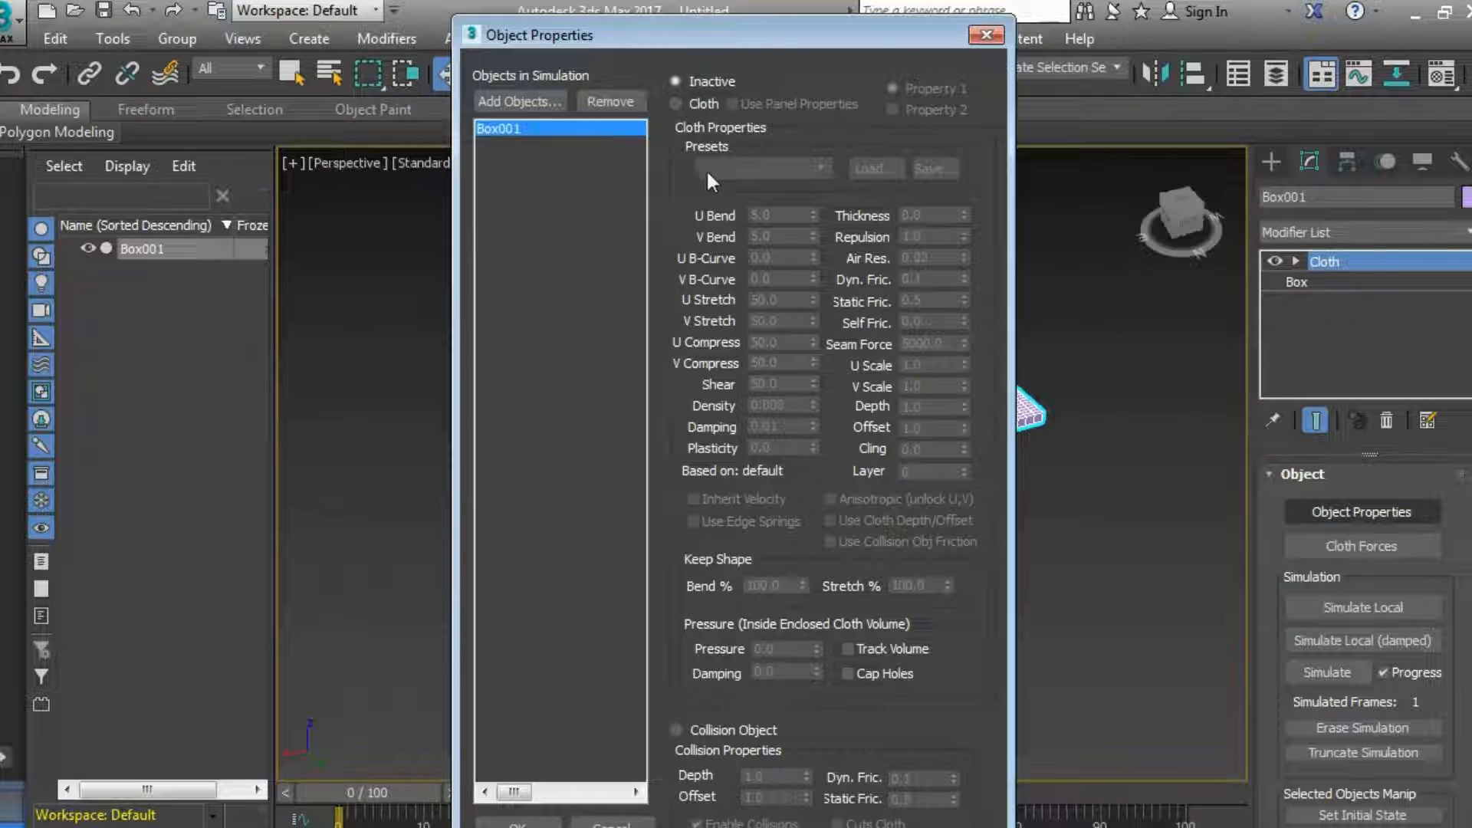
left_click(676, 103)
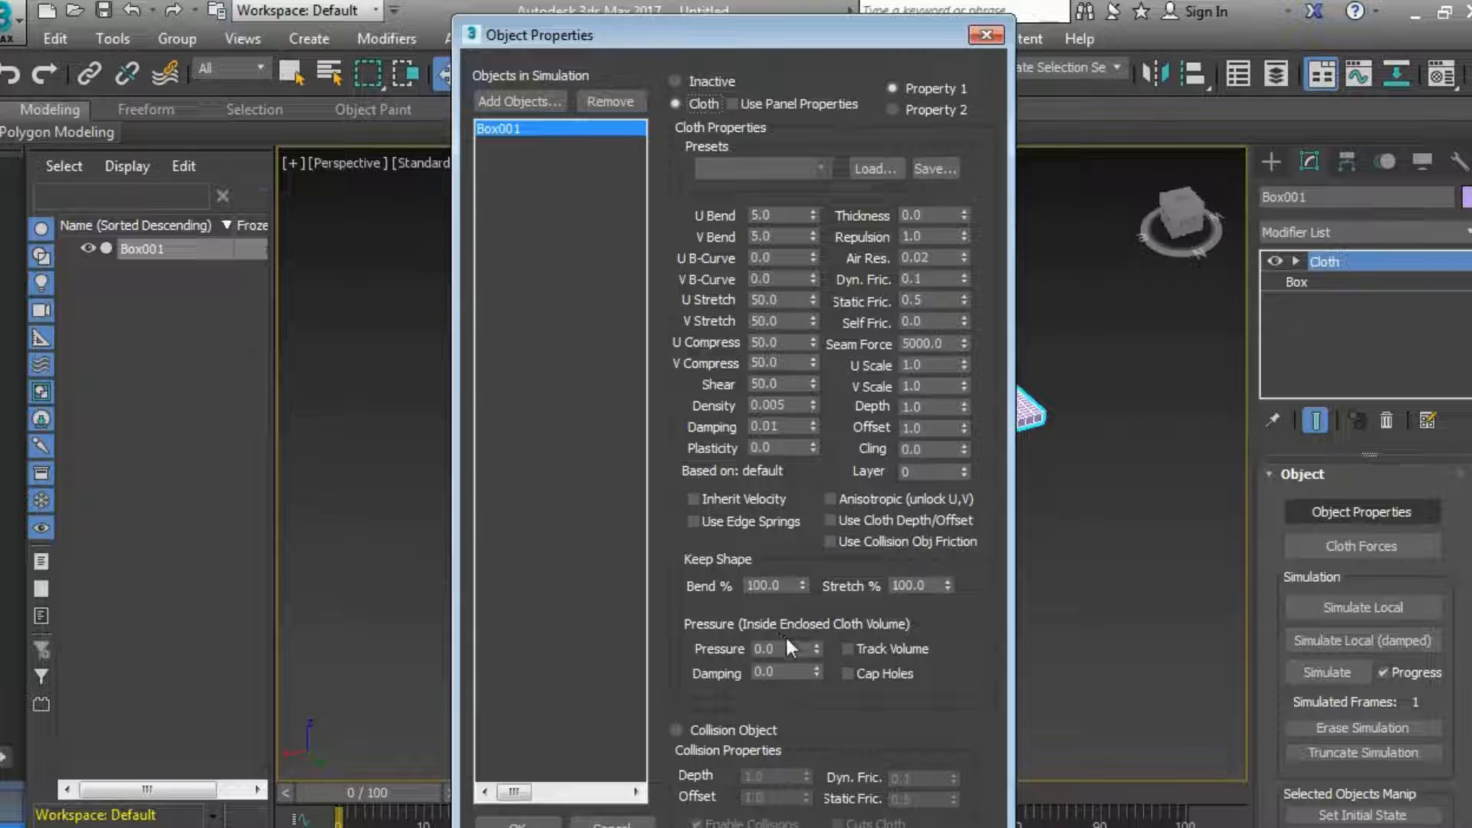
Set the cloth's inside pressure to 12, apply the Cotton preset, and accept the object properties.
left_click_drag(793, 648, 659, 649)
type("1200")
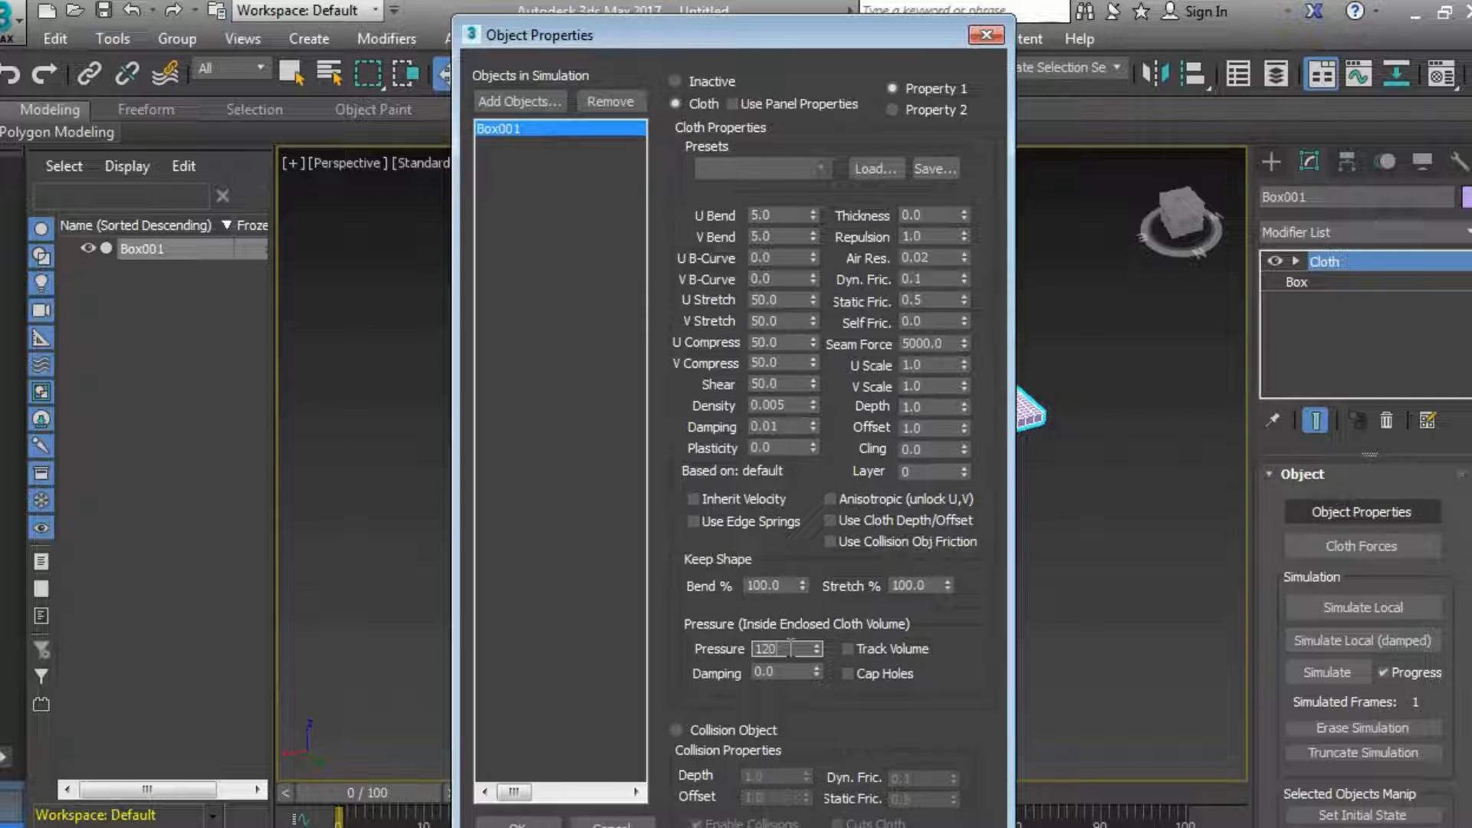
left_click(790, 168)
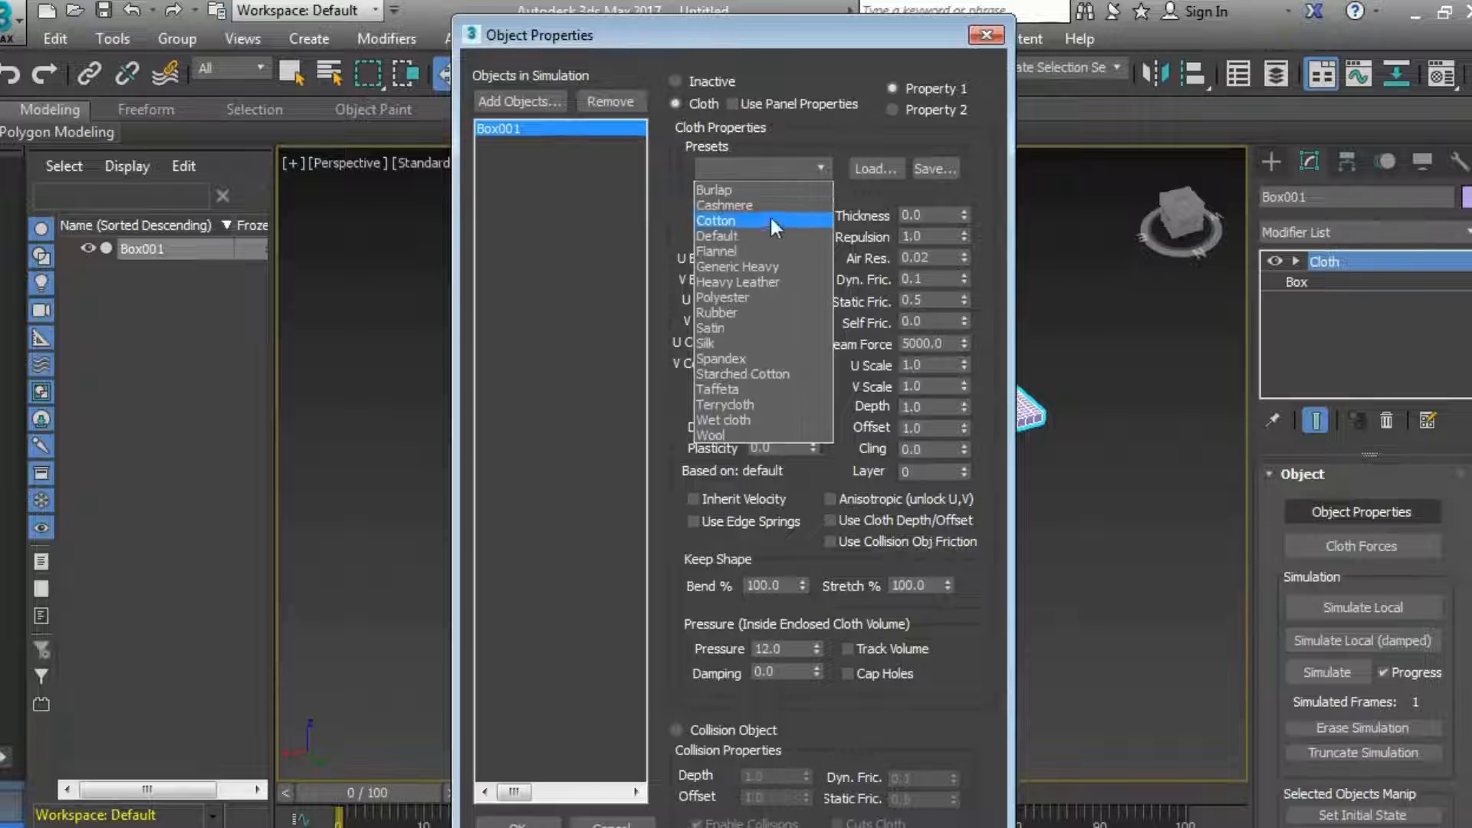
left_click(769, 223)
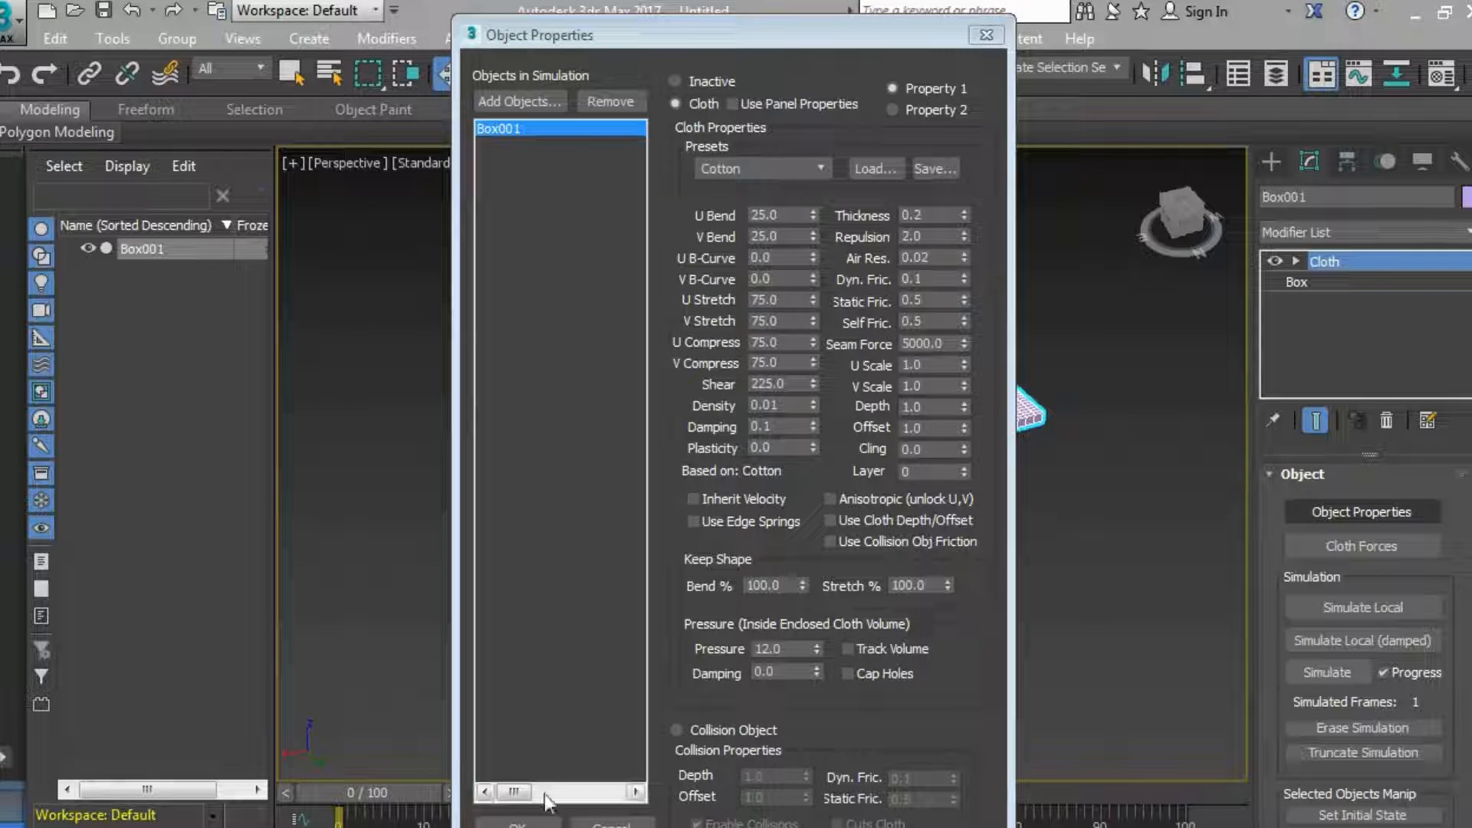
left_click(518, 824)
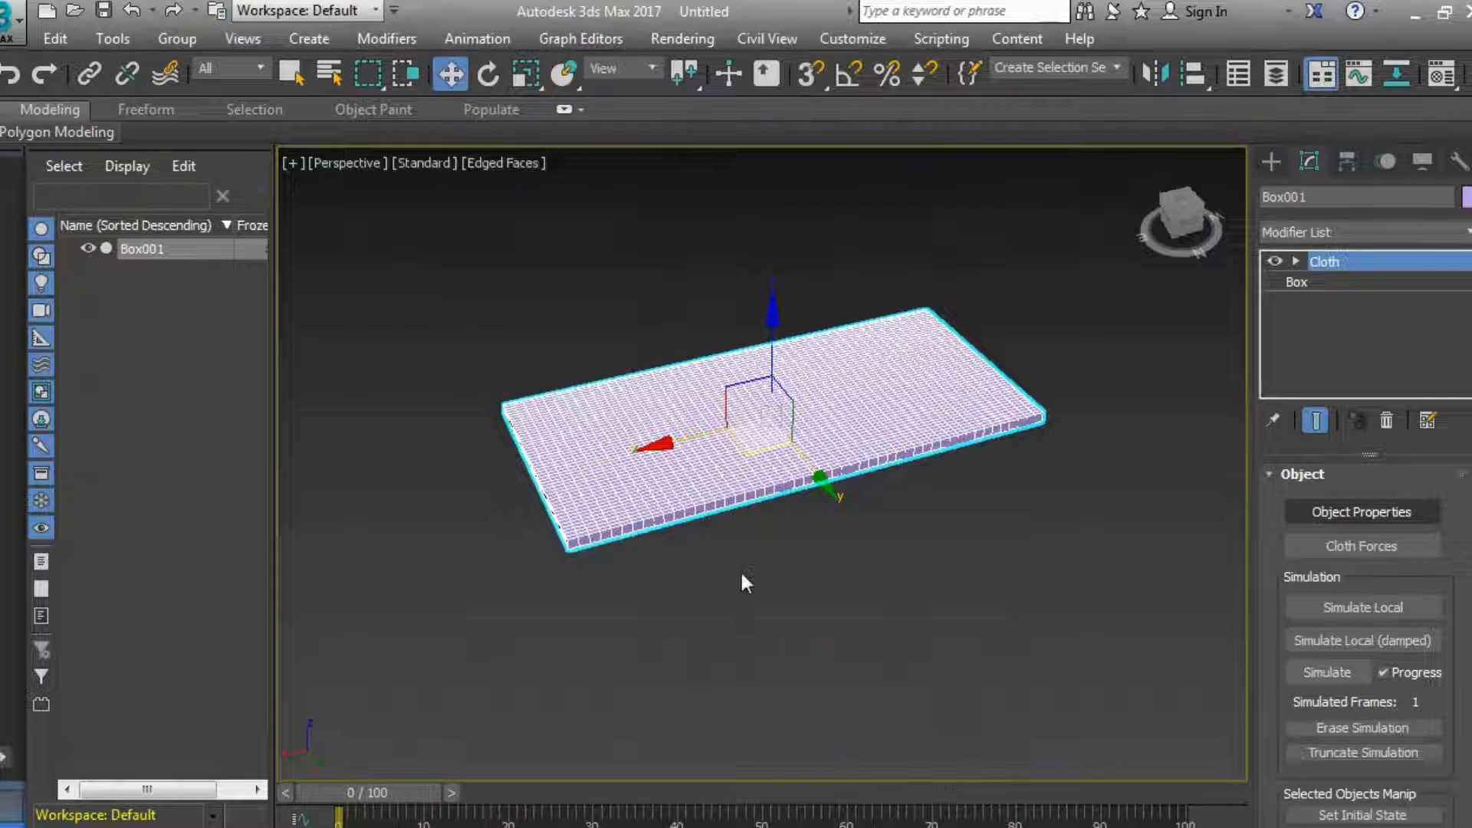
Turn off Gravity in the Cloth modifier's simulation parameters.
scroll(1464, 715, "down", 10)
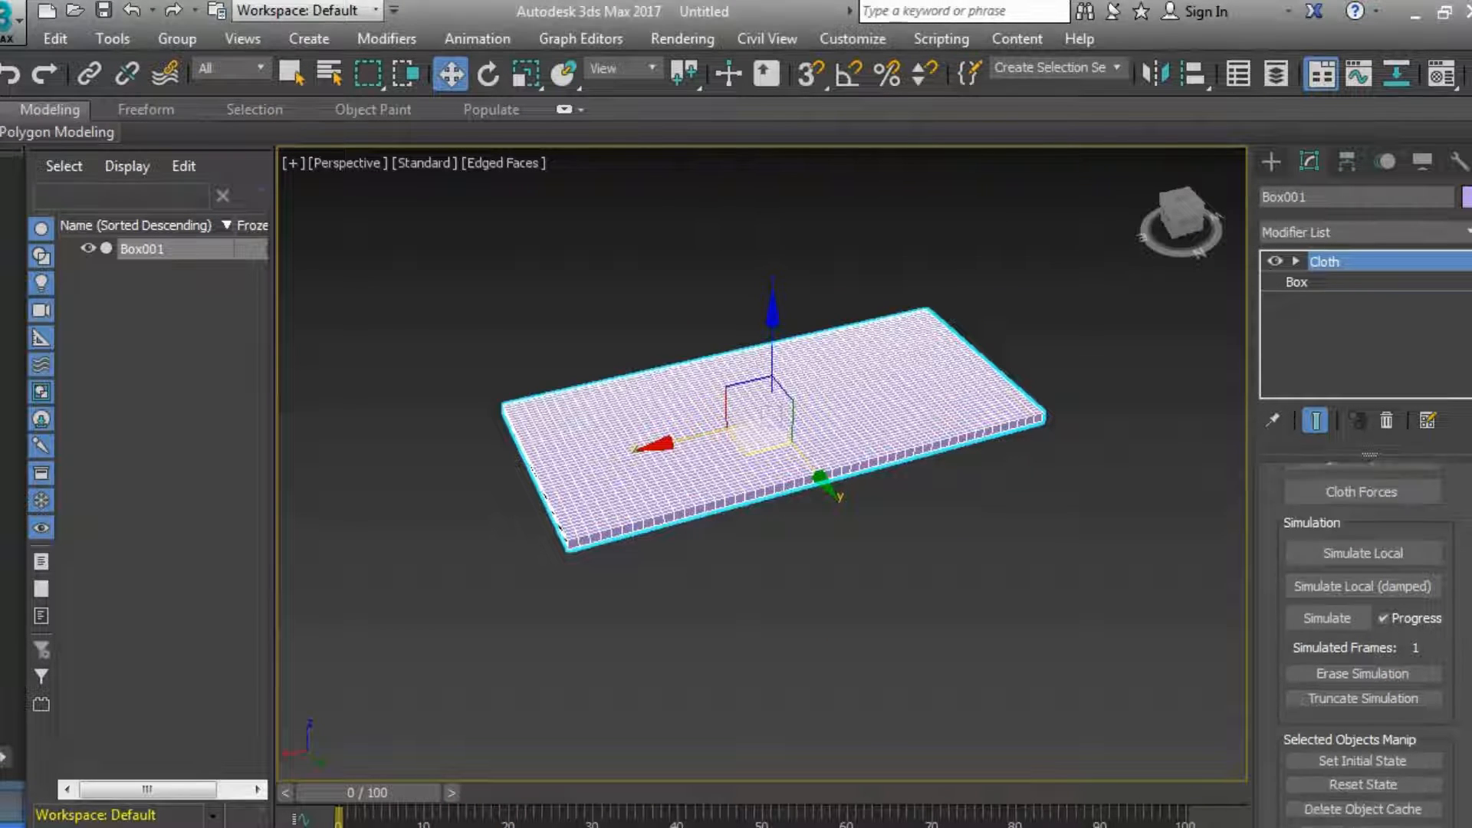
scroll(1464, 715, "down", 3)
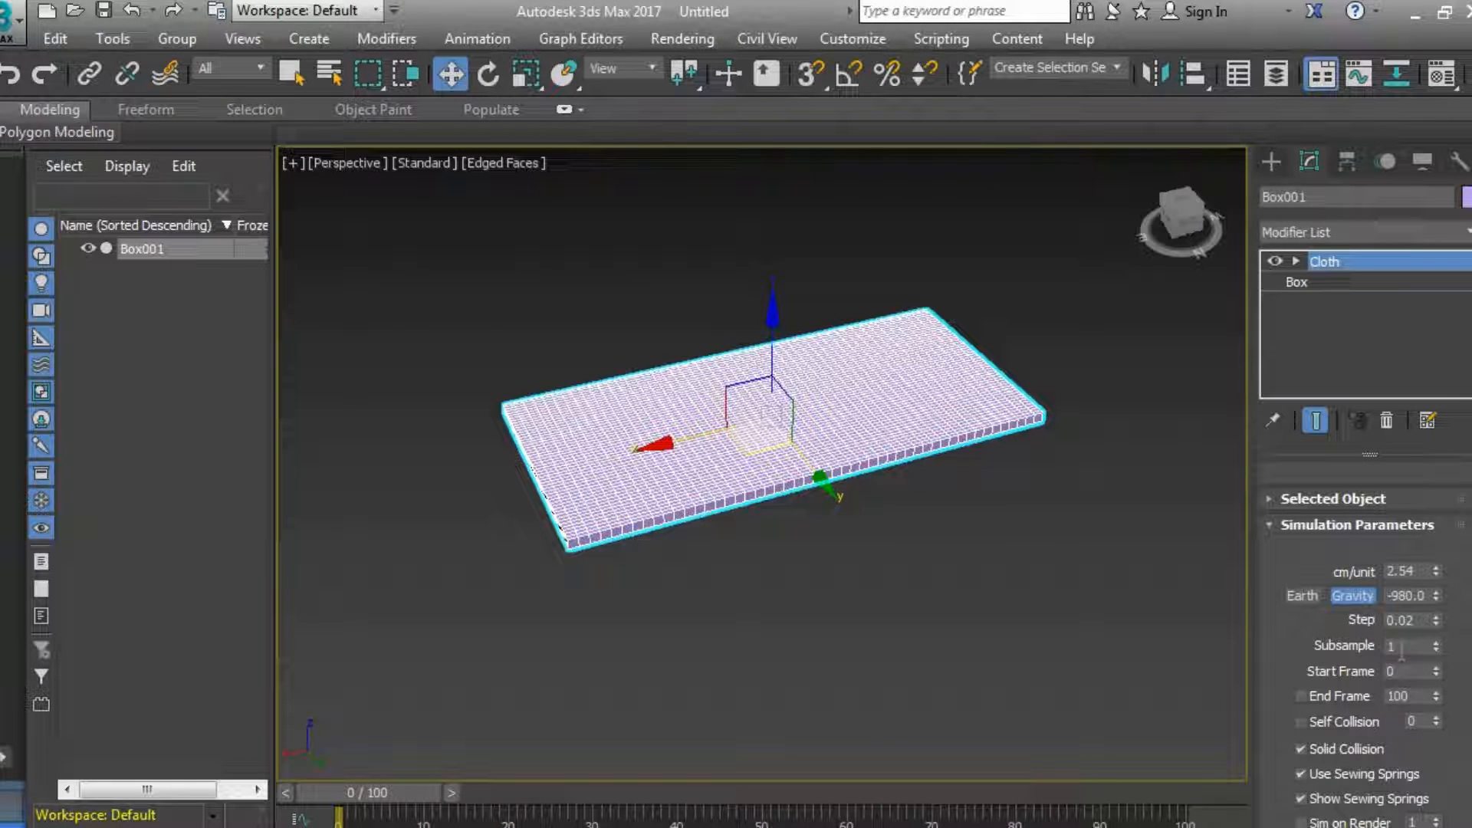
left_click(1343, 595)
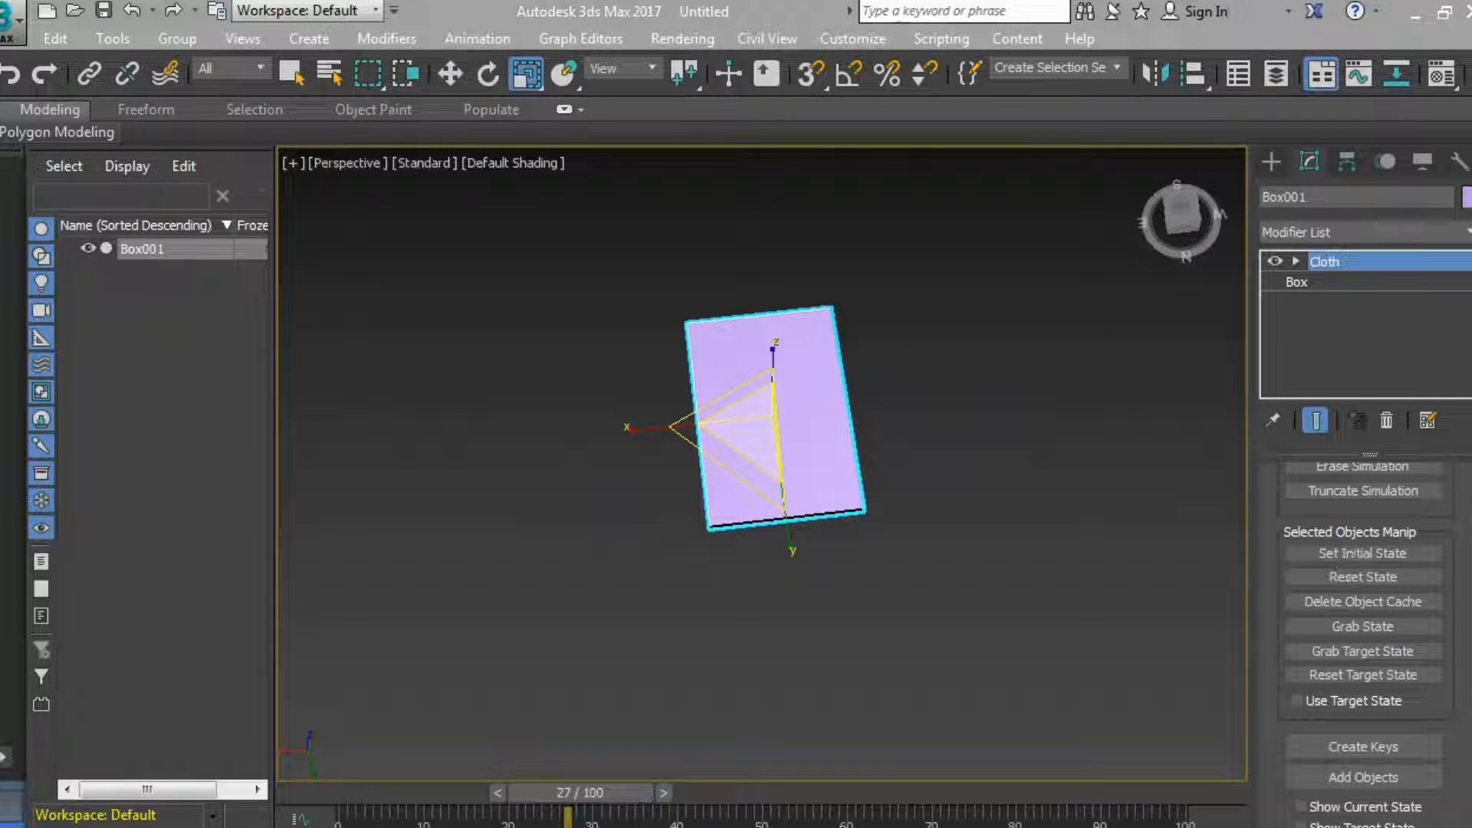
Run Simulate Local to inflate the box into a pillow shape, and stop the simulation once it is puffed up.
scroll(1464, 598, "up", 5)
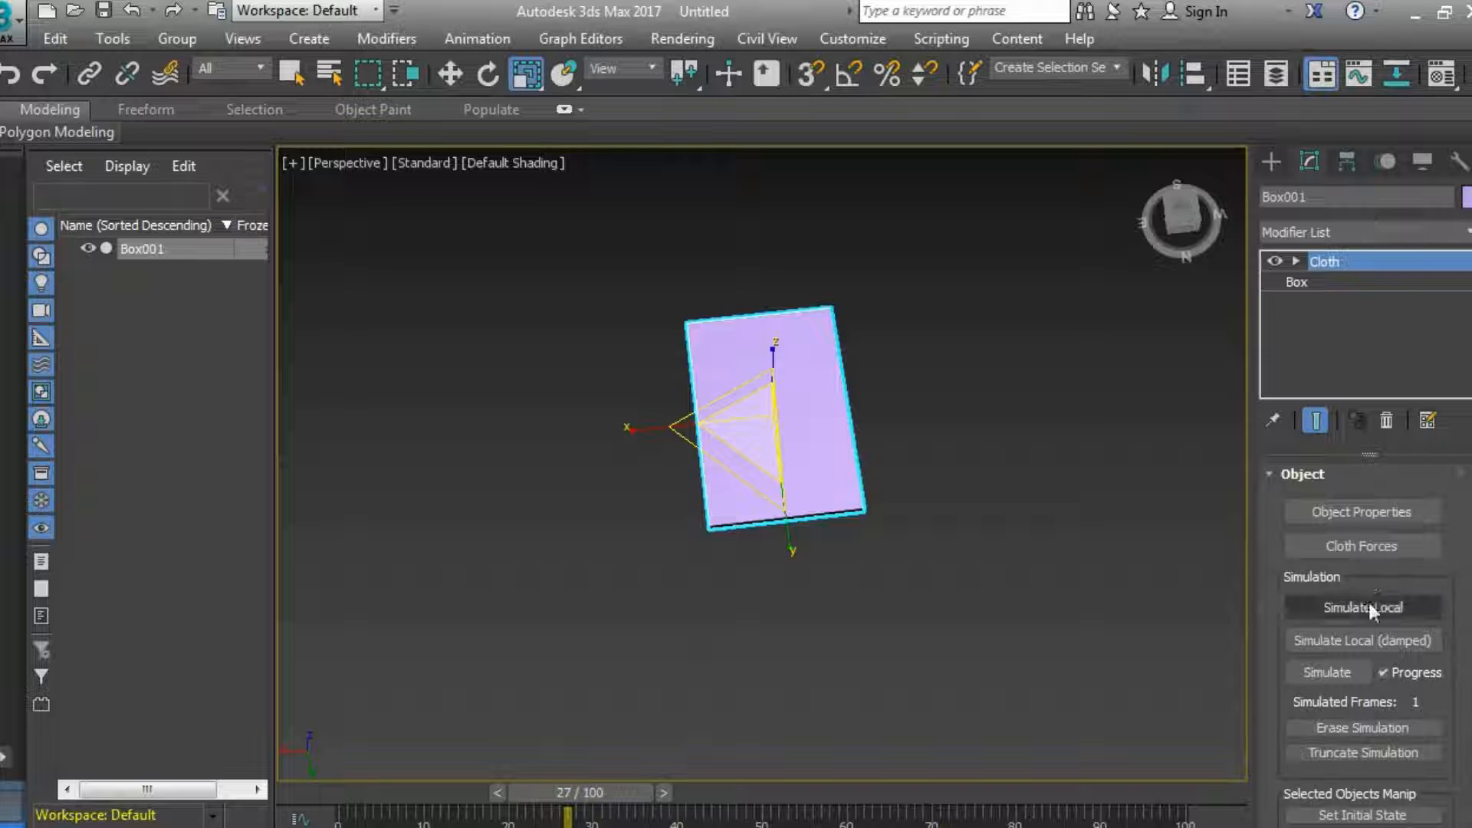
left_click(1364, 606)
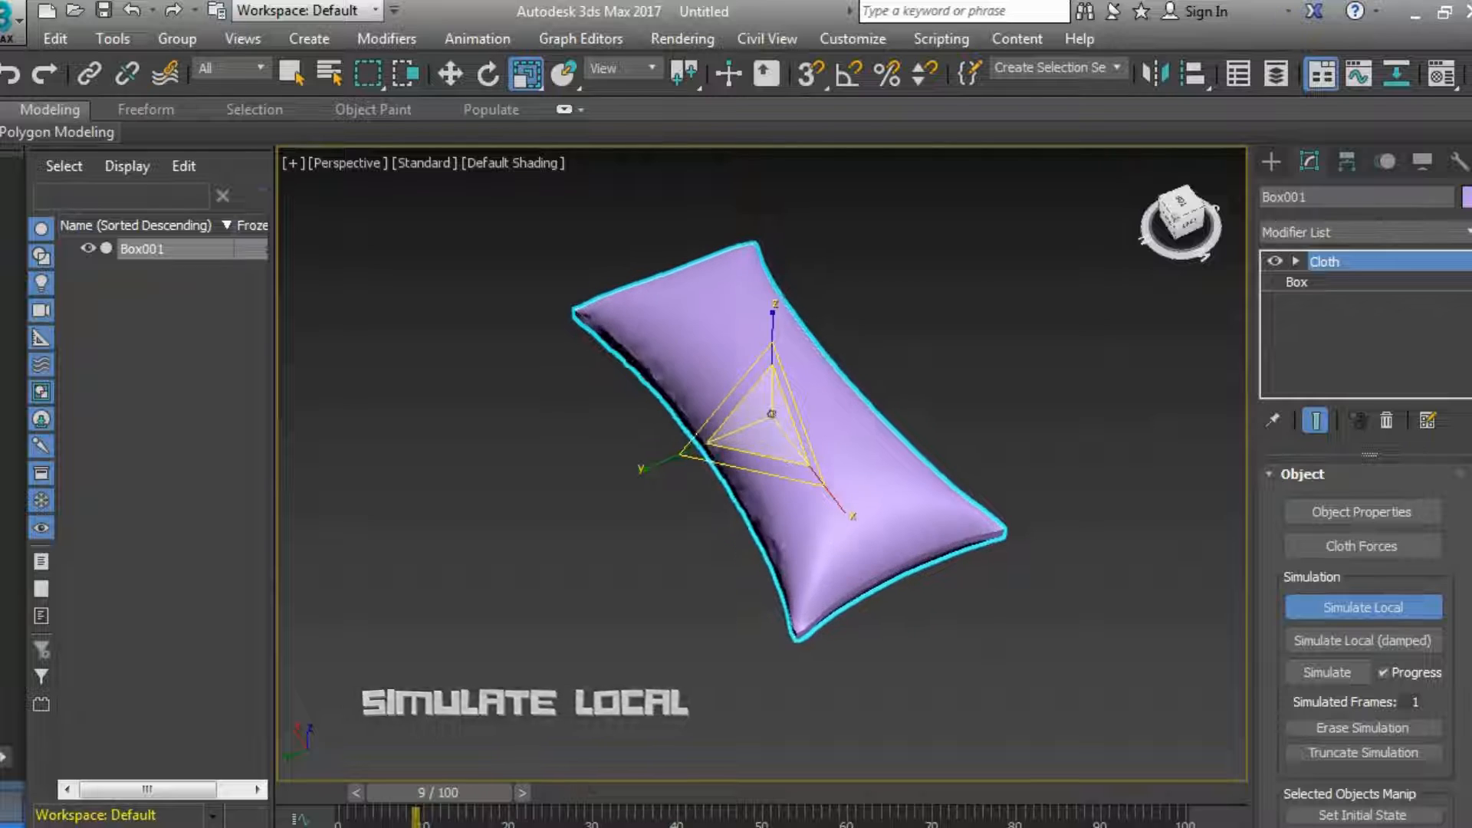
key("Escape")
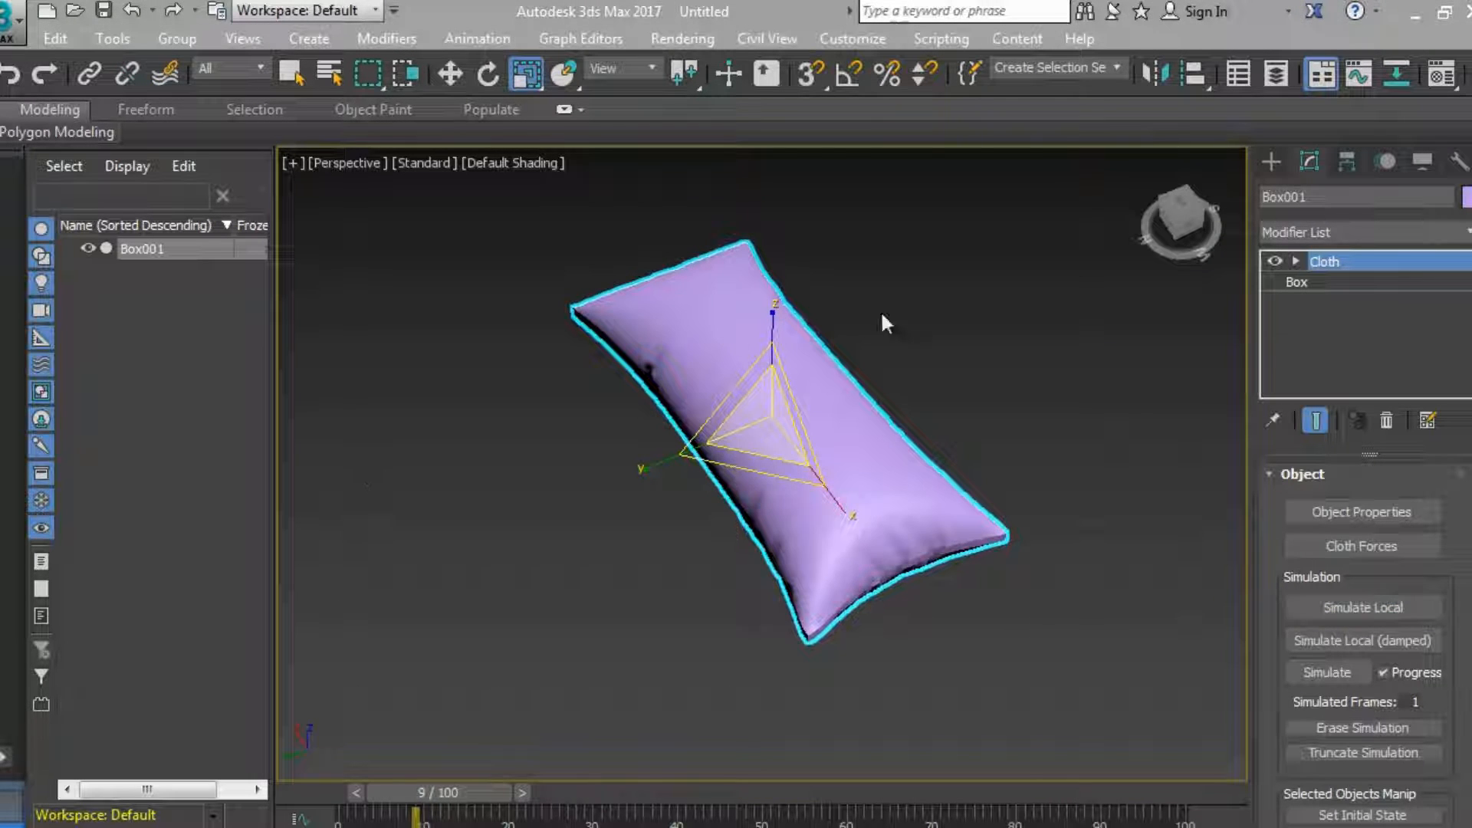
Scale the inflated pillow down along its X axis to shorten it, deselect it, and check its shape from the back.
left_click_drag(1155, 218, 1202, 249)
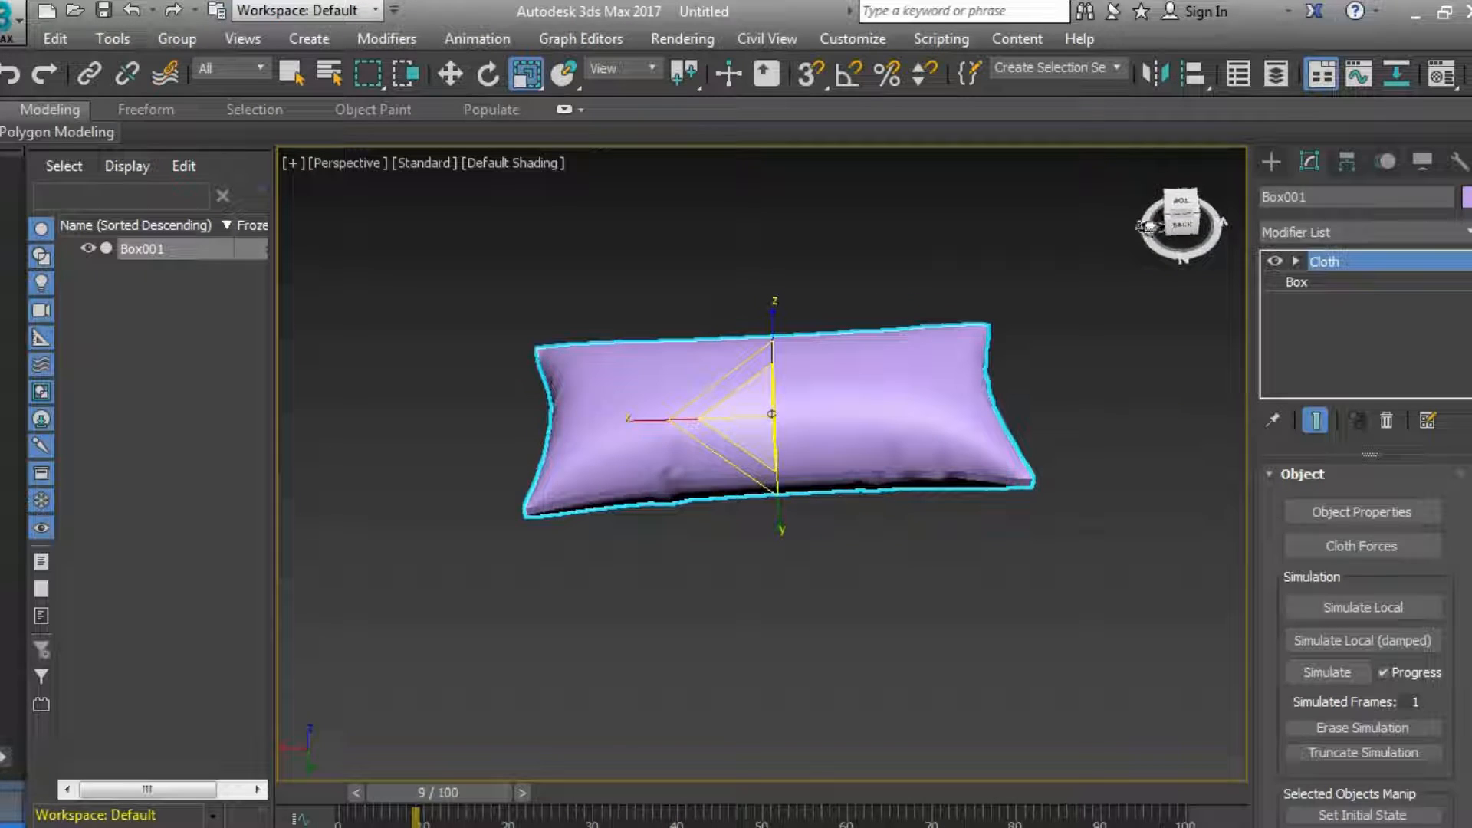
left_click_drag(625, 421, 682, 427)
left_click(917, 395)
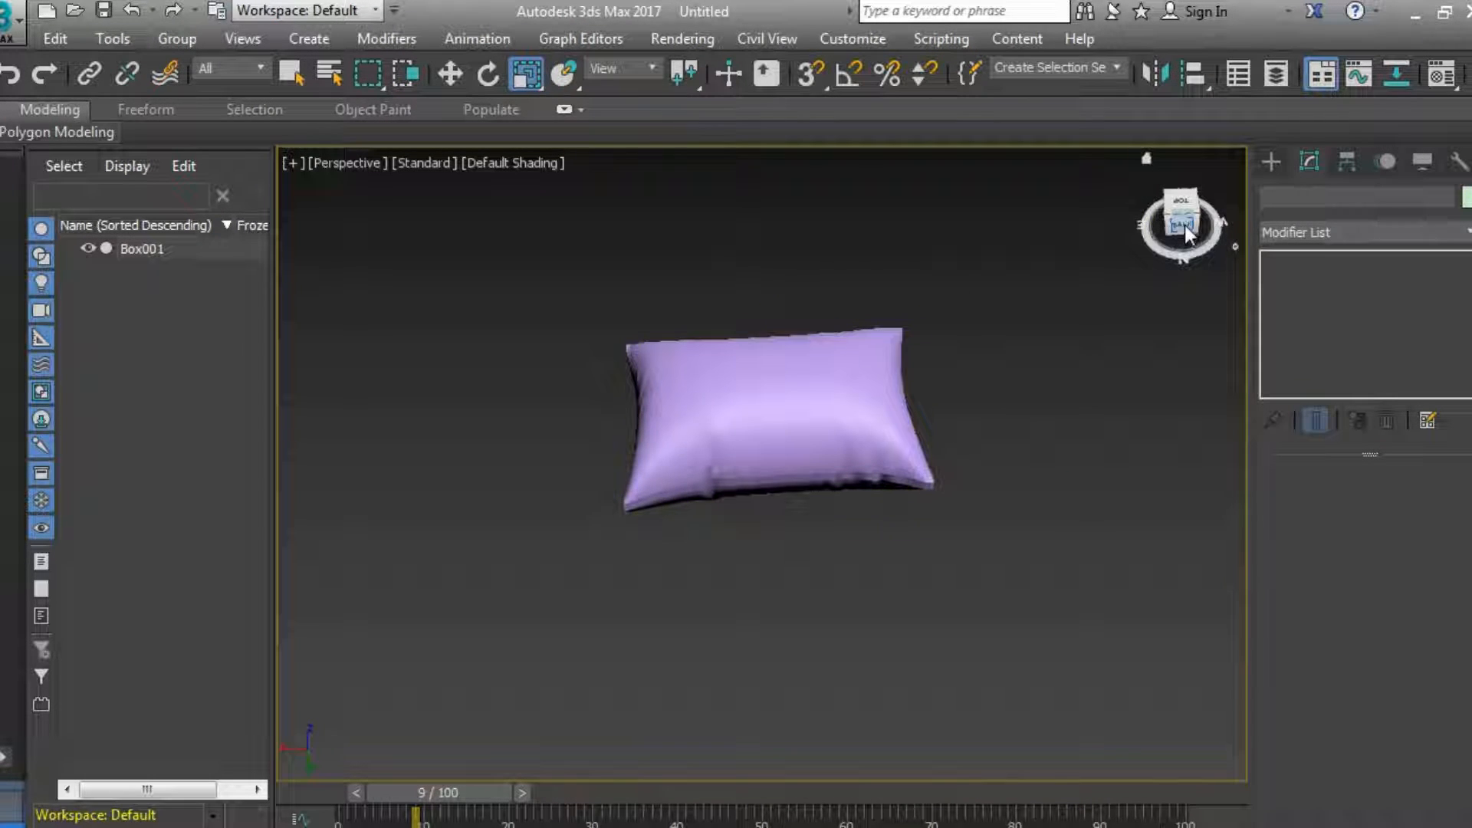
left_click_drag(1185, 226, 1294, 241)
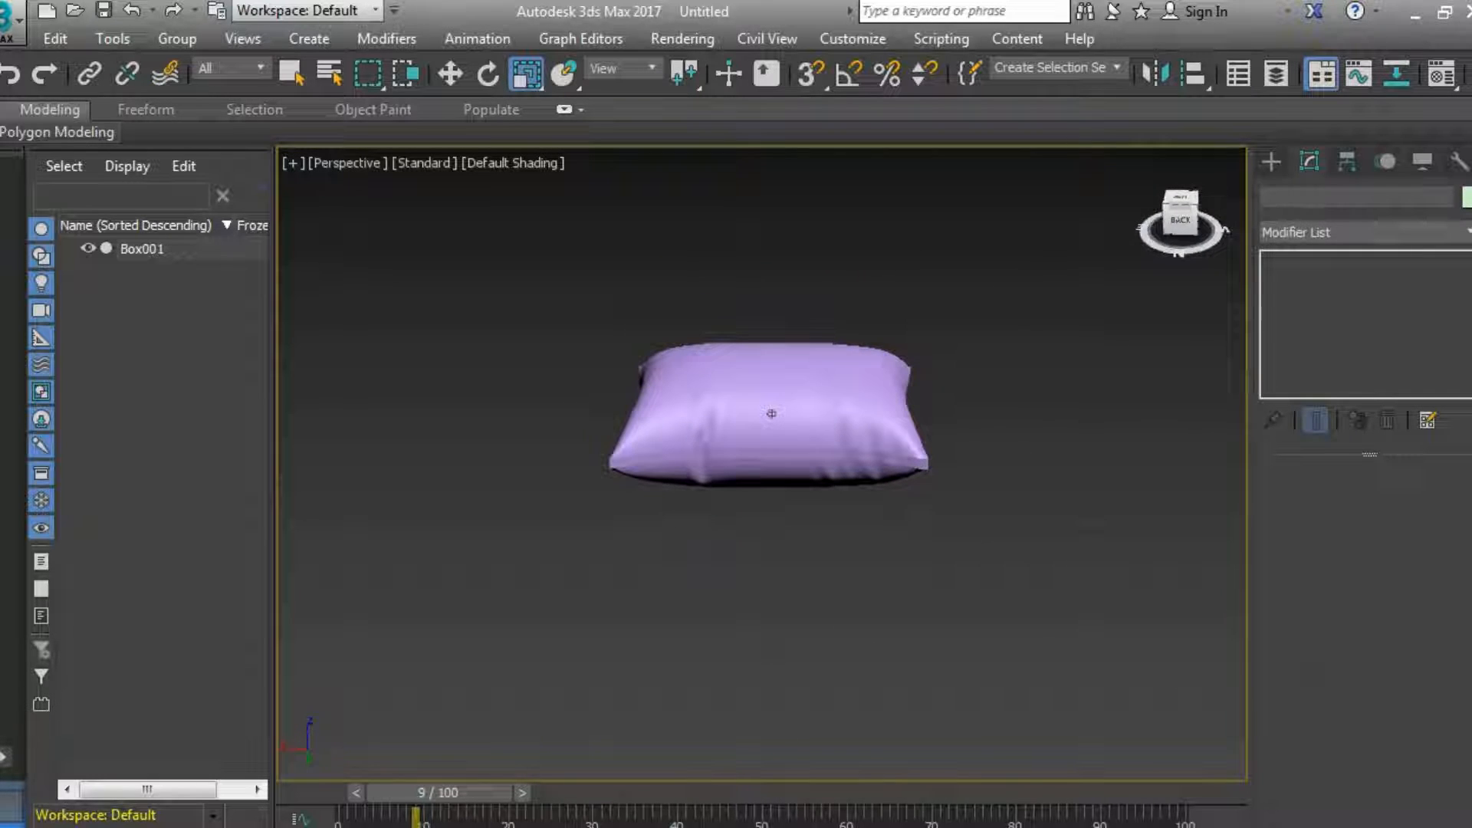
Convert the pillow to an Editable Poly and clone it along the X axis as one independent copy beside the original.
left_click(909, 433)
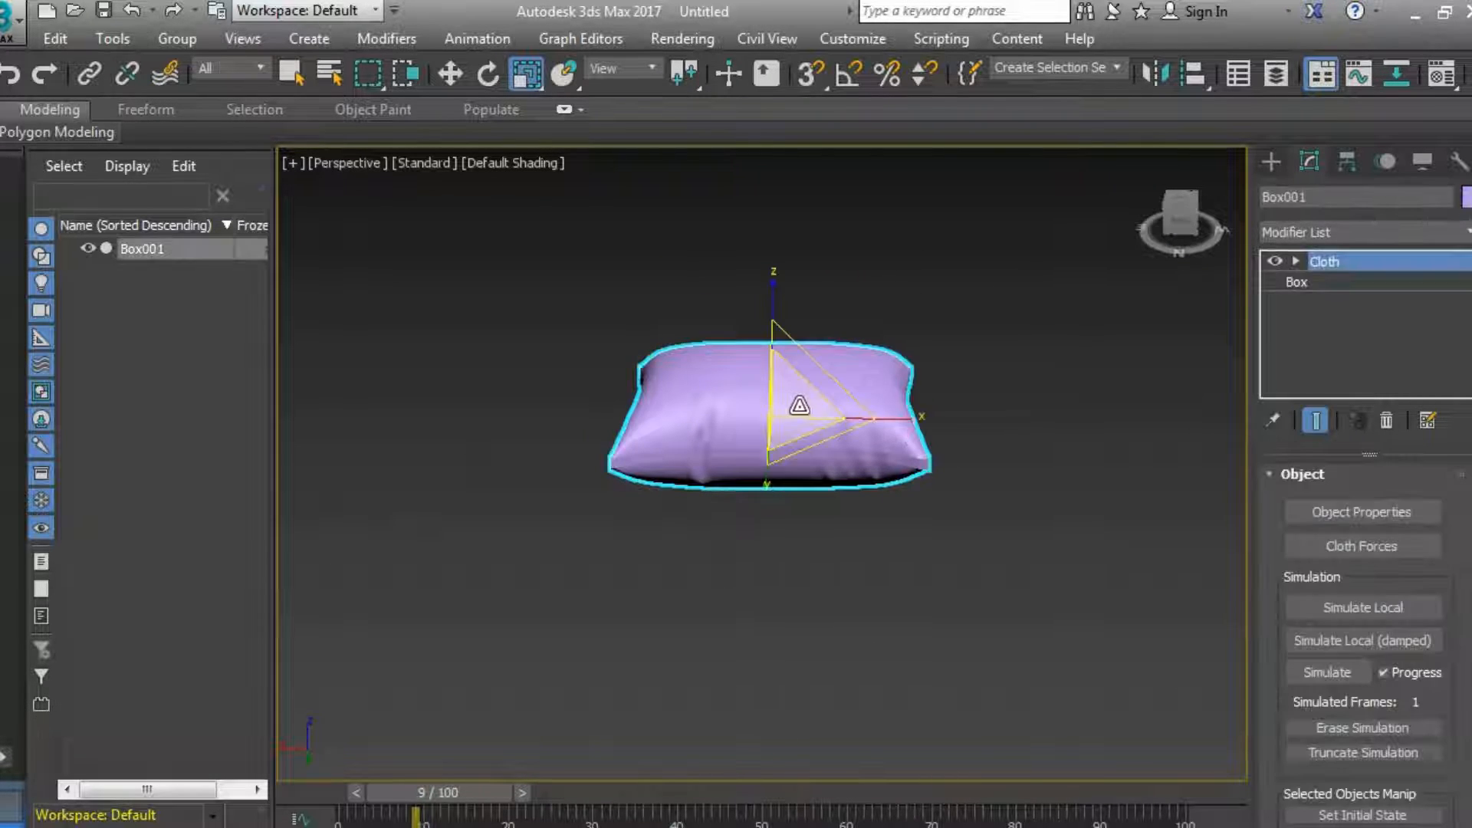
left_click(1068, 328)
left_click(817, 368)
key("w")
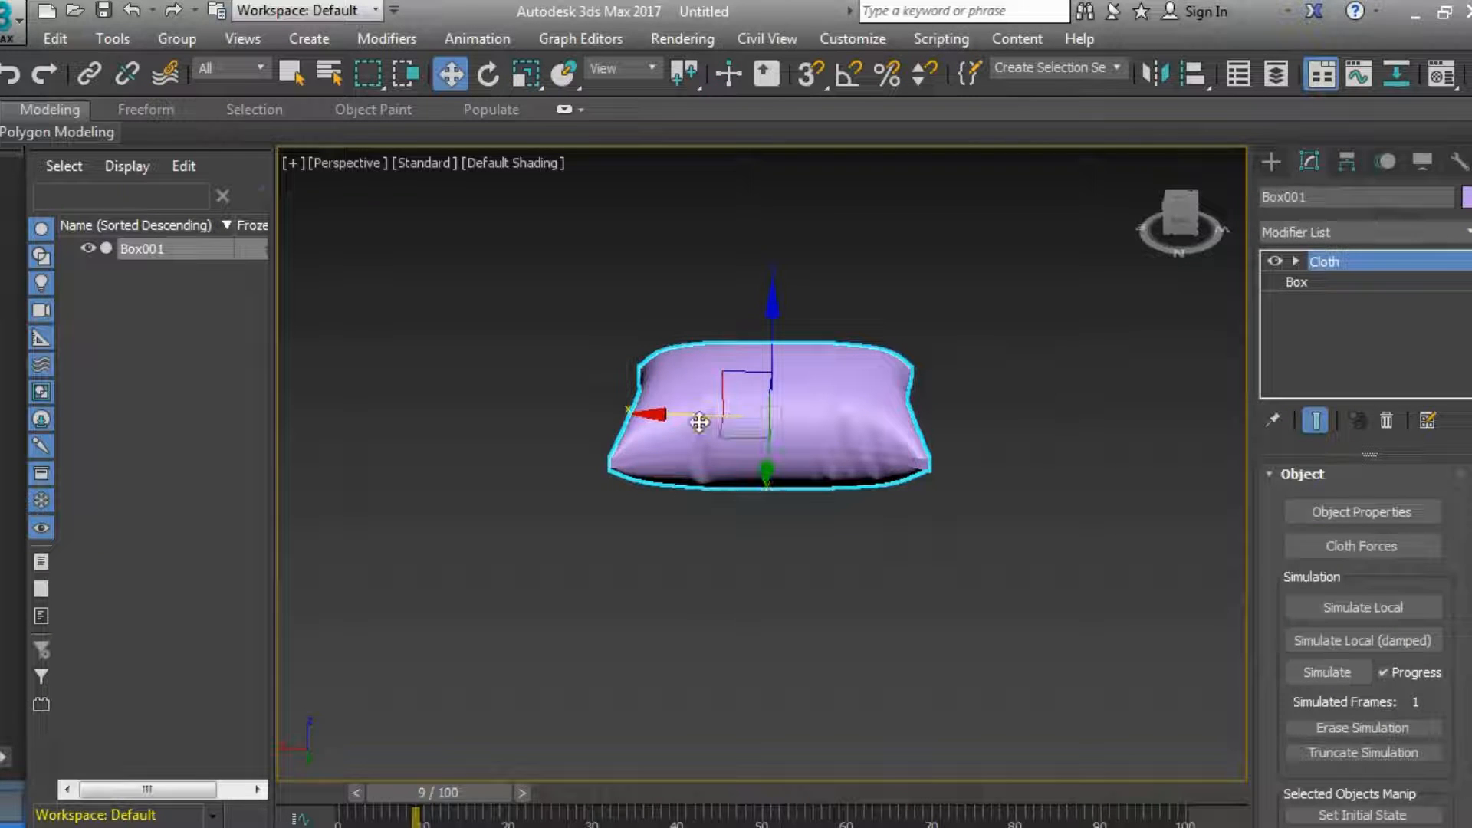
left_click_drag(657, 411, 955, 429, "shift")
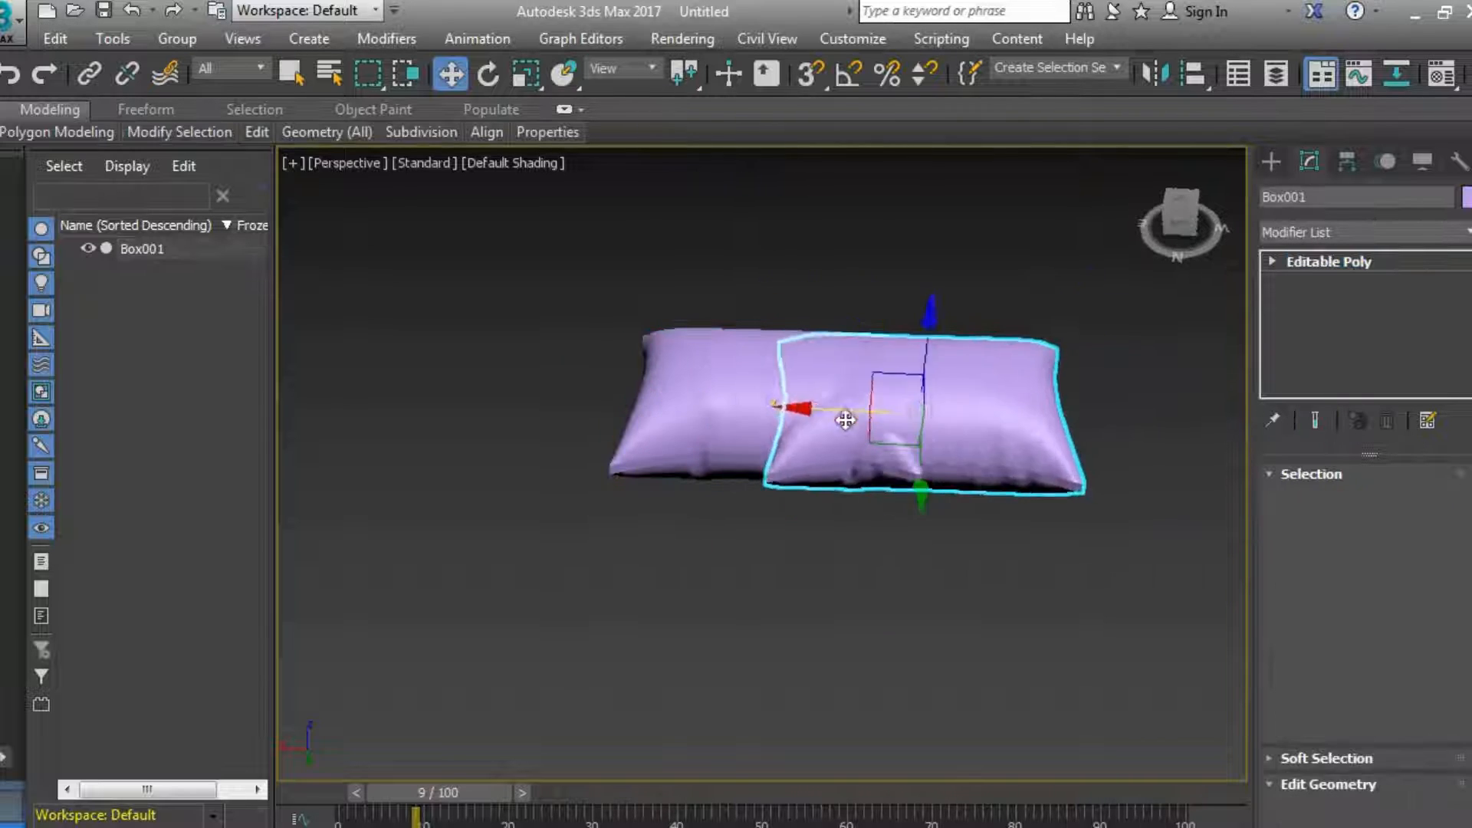
left_click_drag(848, 417, 940, 431, "shift")
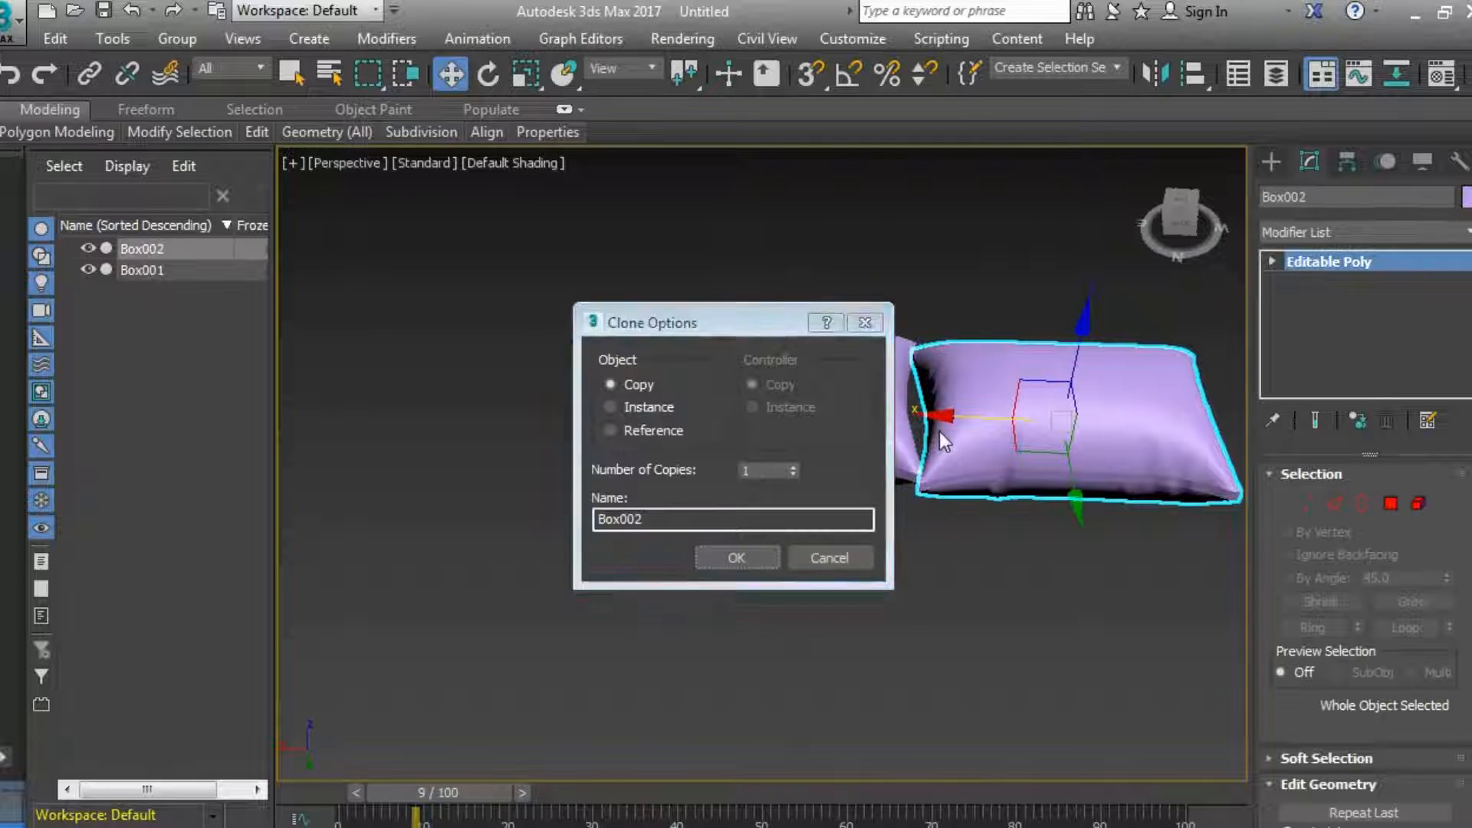
left_click(736, 557)
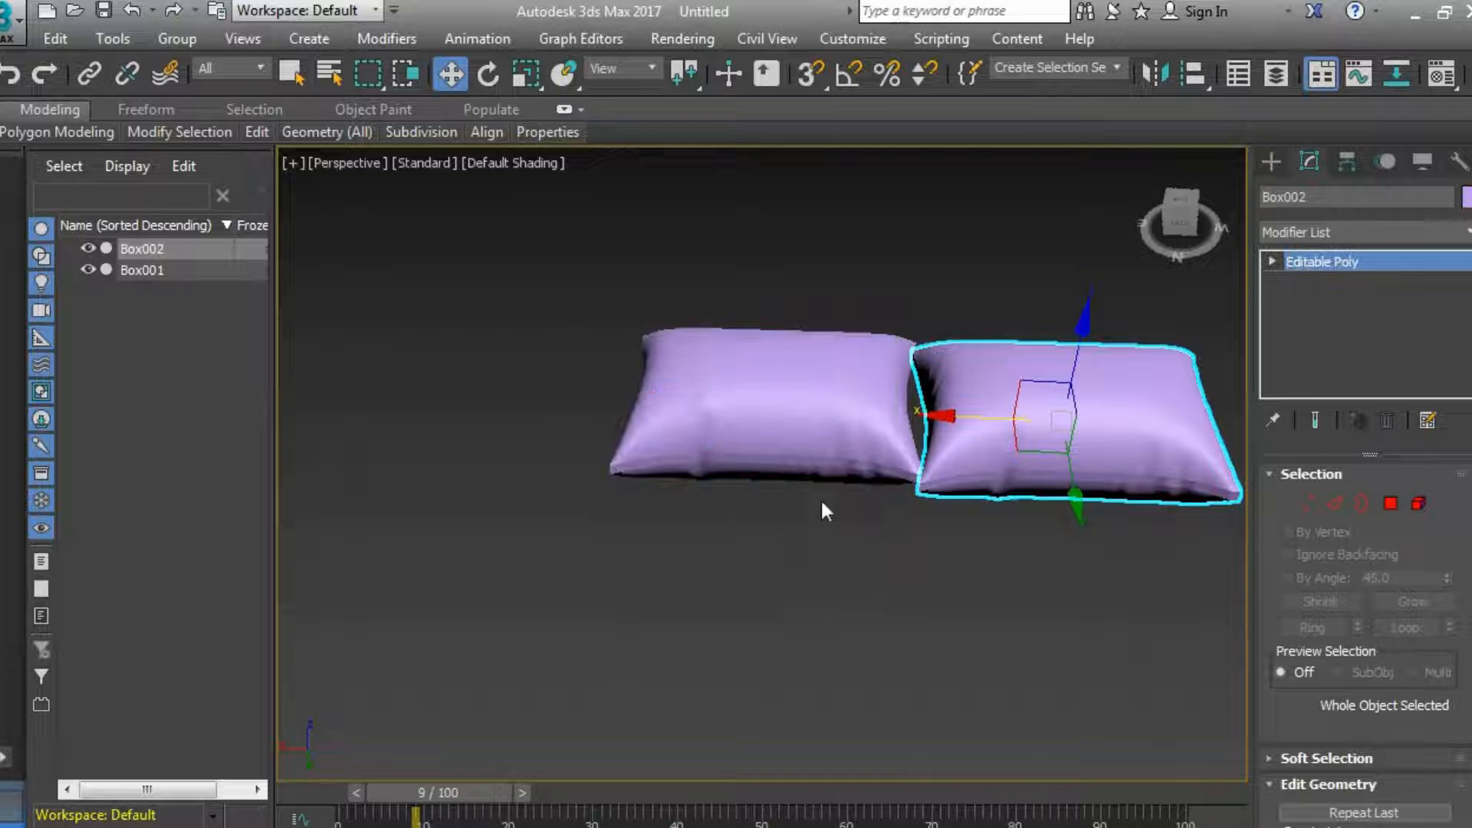
Rotate the copied pillow to tilt it sideways, and turn it about its vertical axis.
key("e")
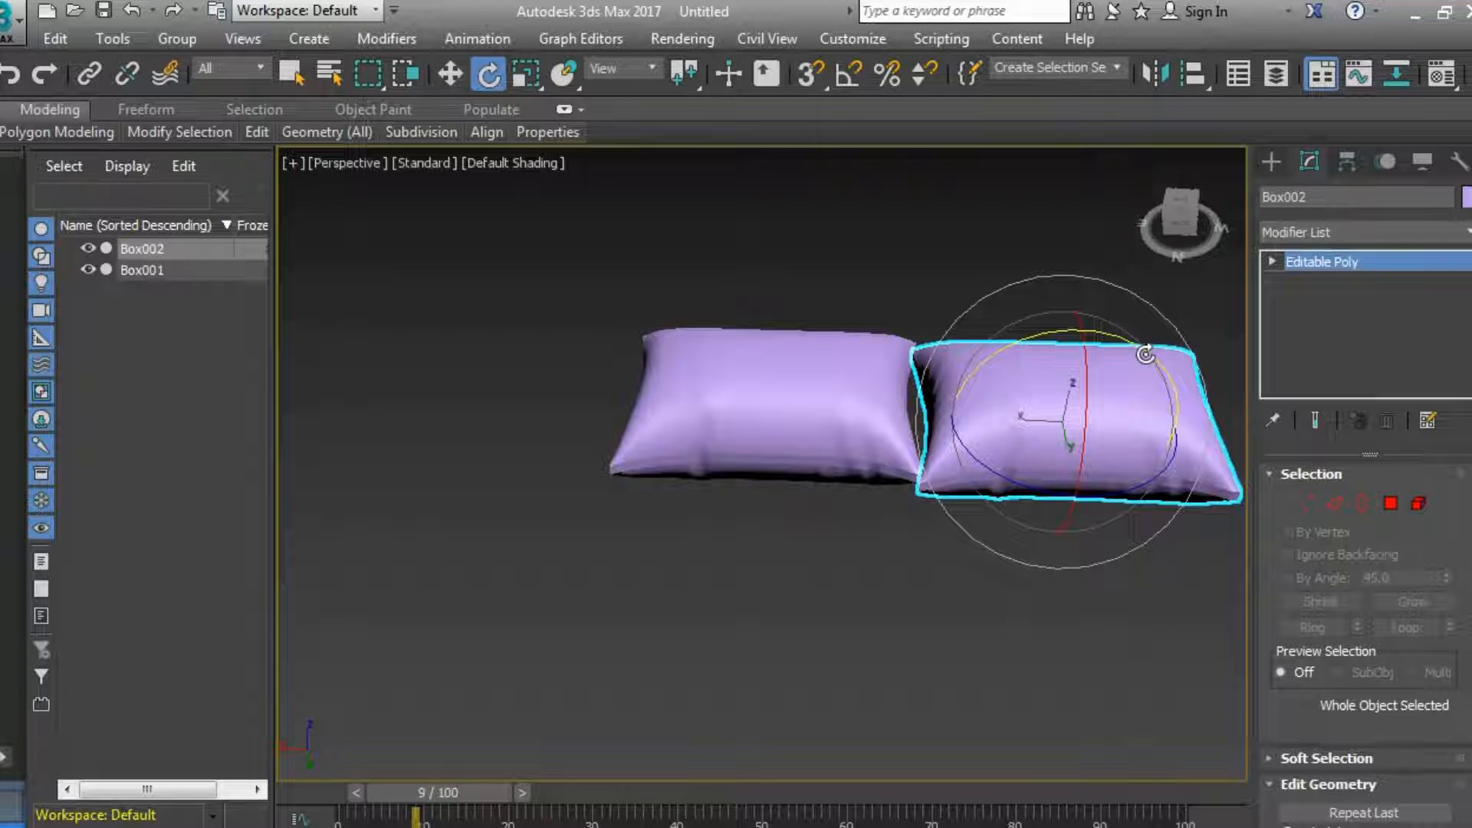
left_click_drag(1105, 394, 1199, 414)
left_click(1215, 406)
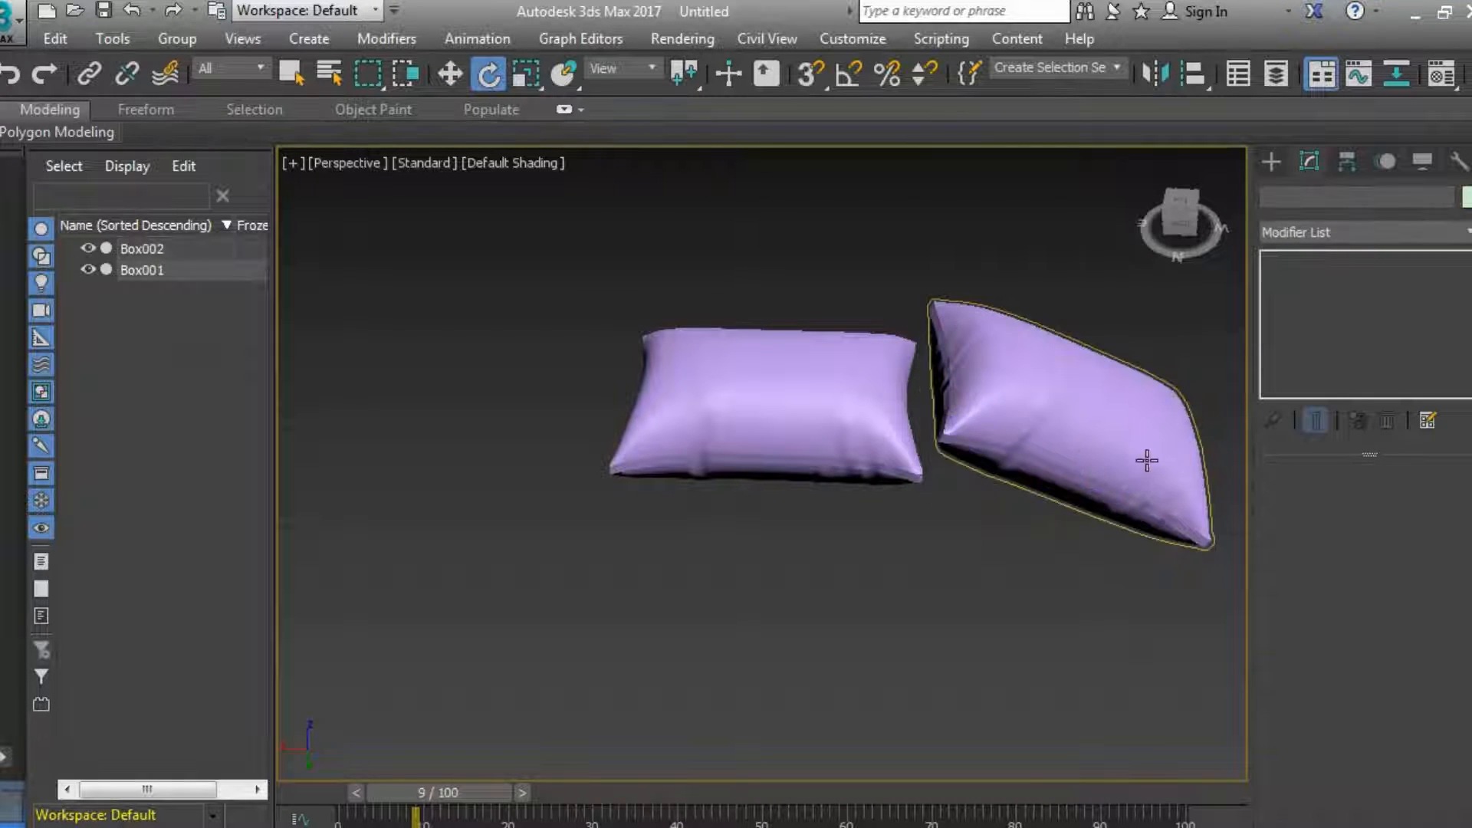
left_click(1147, 459)
left_click_drag(1182, 228, 1127, 240)
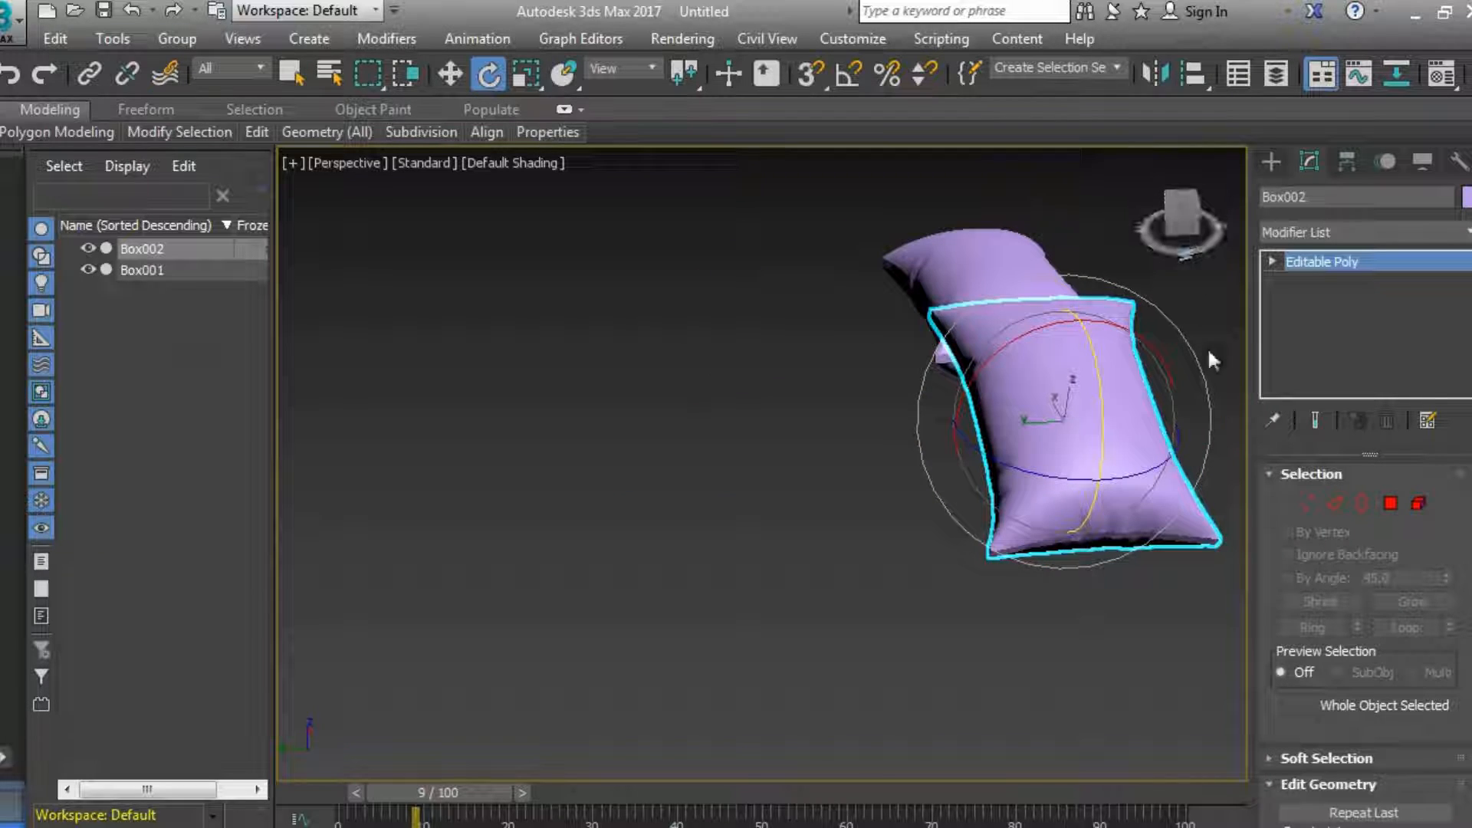
left_click_drag(1168, 461, 975, 443)
left_click(766, 397)
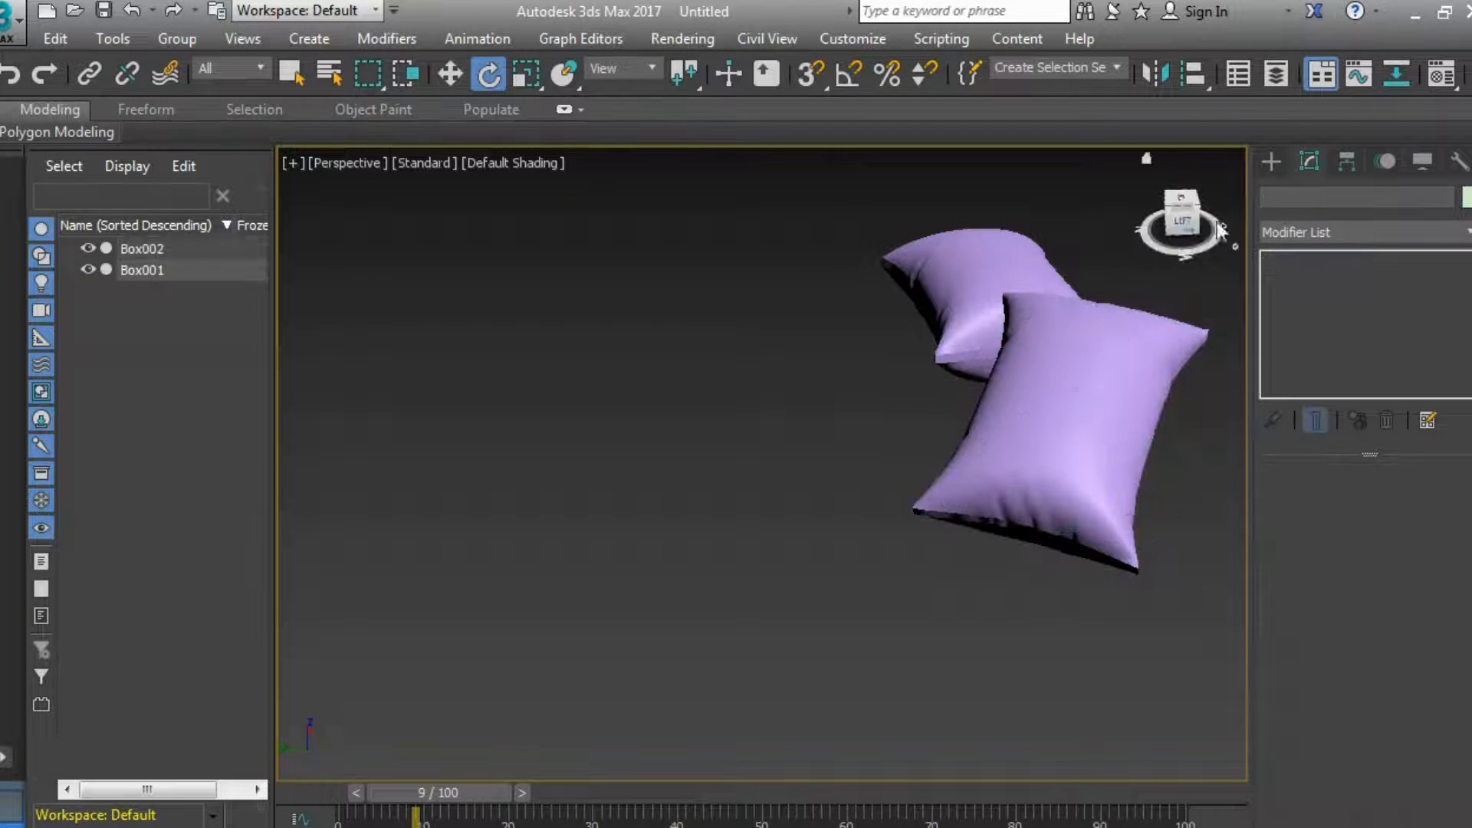
Move the tilted copy along X toward the original pillow and raise it along Z so it leans on it.
left_click(1181, 201)
mouse_move(1181, 223)
left_mouse_down()
mouse_move(1195, 198)
mouse_move(1182, 157)
mouse_move(1178, 184)
mouse_move(1146, 201)
mouse_move(1185, 221)
left_mouse_up()
left_click(1045, 330)
key("w")
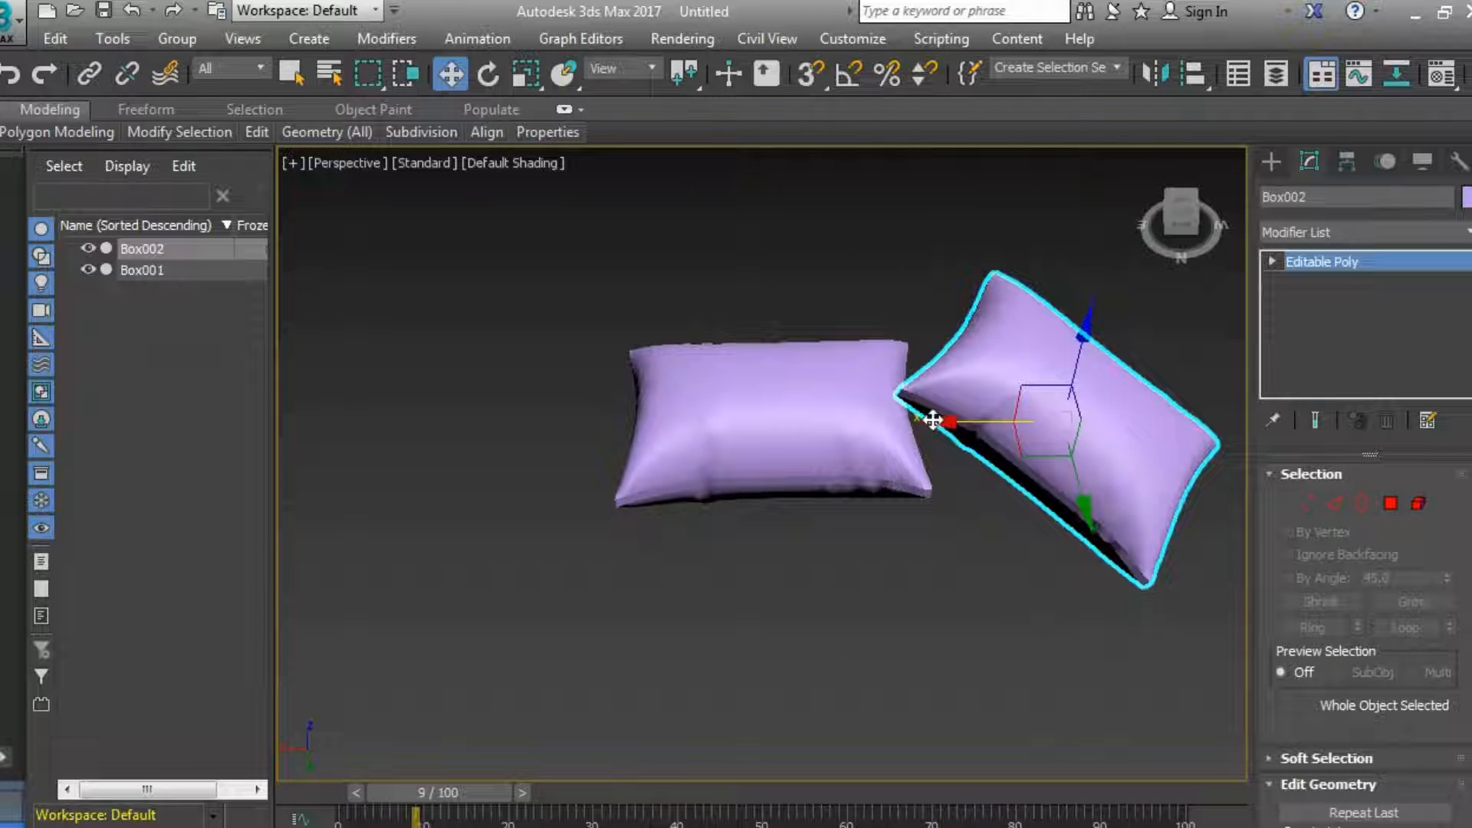
left_click_drag(939, 421, 824, 418)
left_click_drag(955, 335, 963, 276)
left_click(1058, 253)
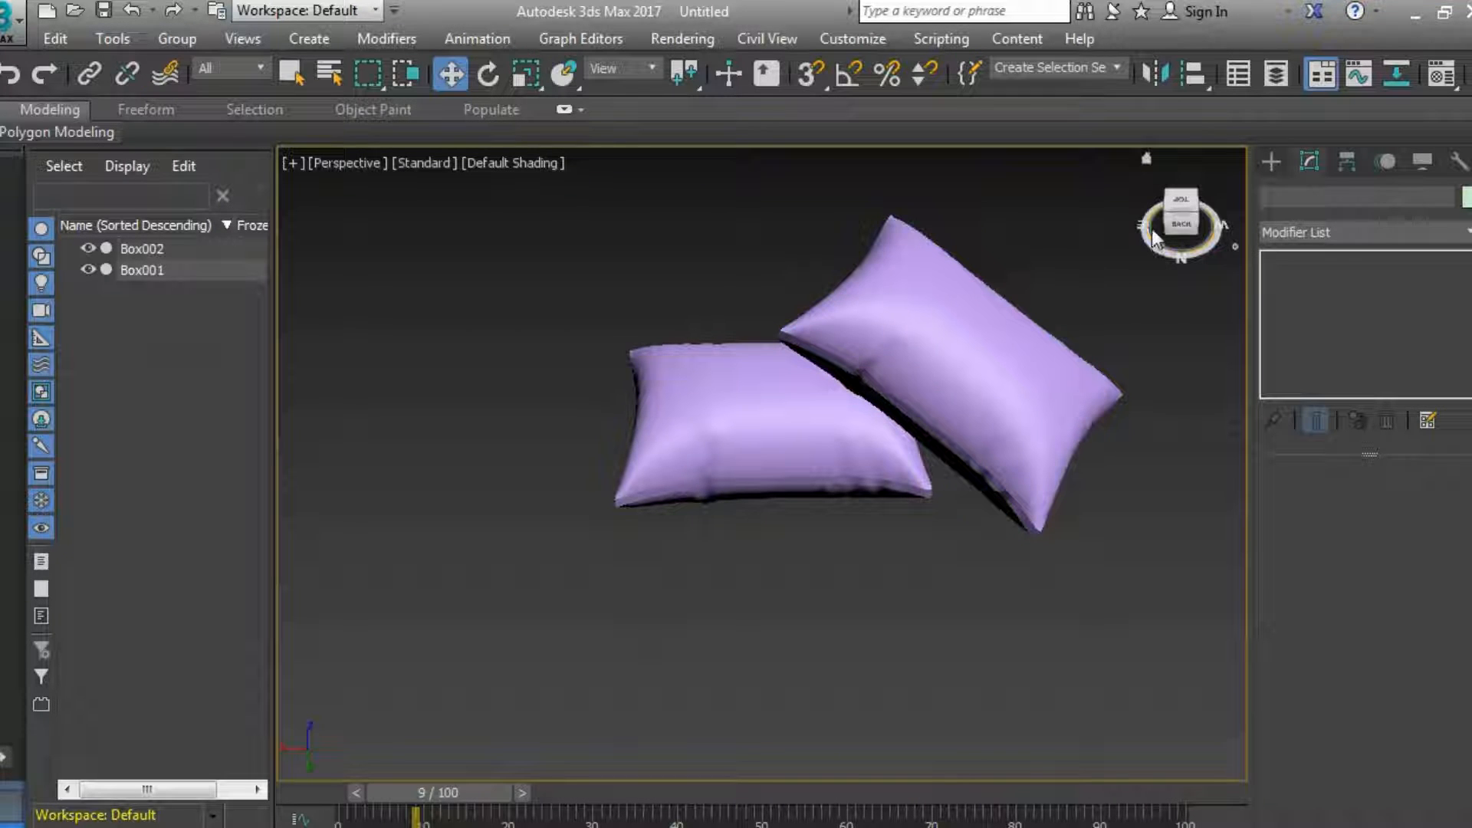
mouse_move(1179, 224)
left_mouse_down()
mouse_move(1128, 208)
mouse_move(1173, 230)
mouse_move(1194, 213)
left_mouse_up()
left_click(1181, 212)
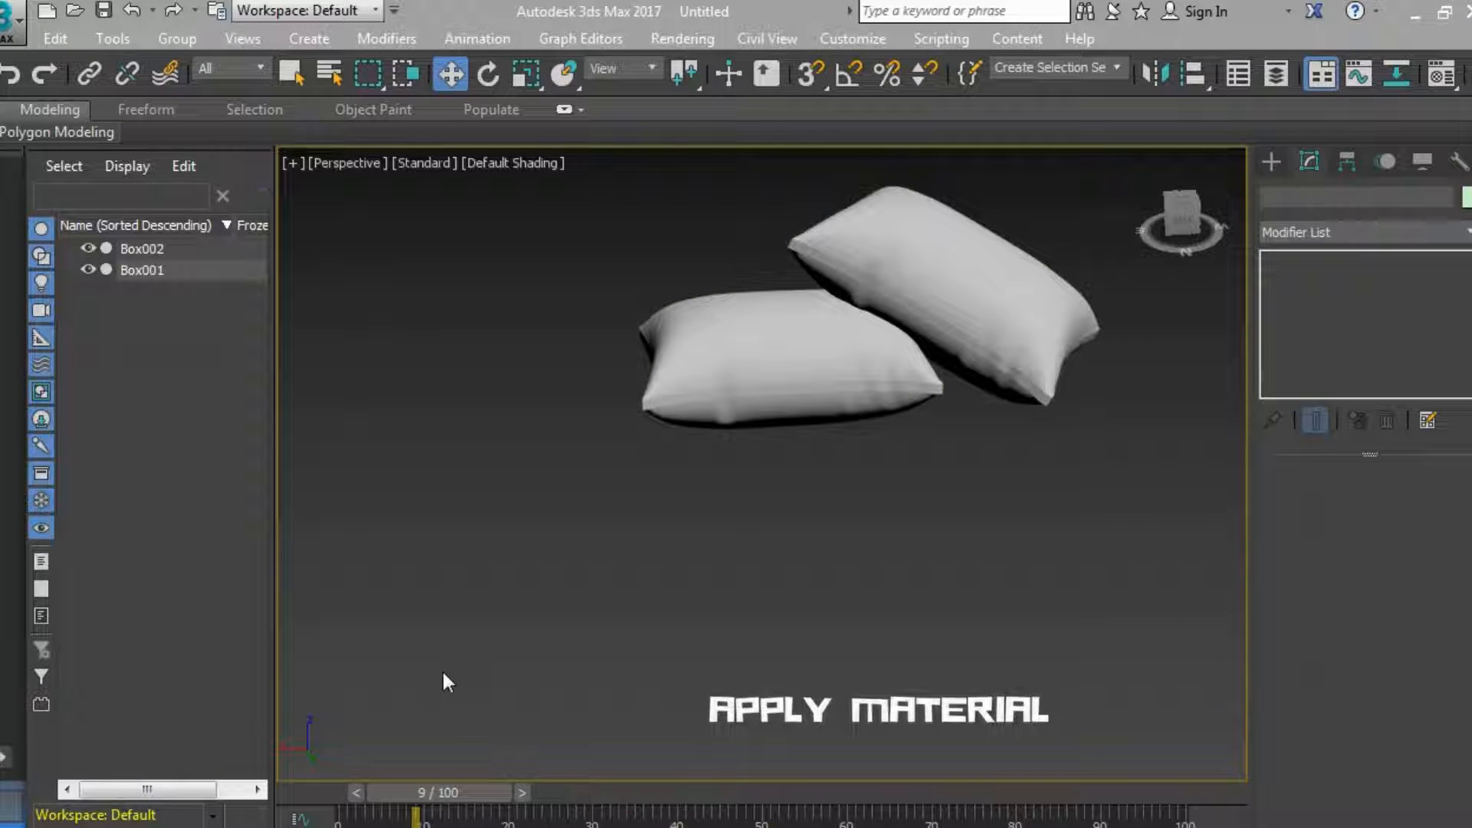
Load the image "pillow 2" from the Desktop as a Bitmap map for the diffuse color of the 02 - Default material.
key("m")
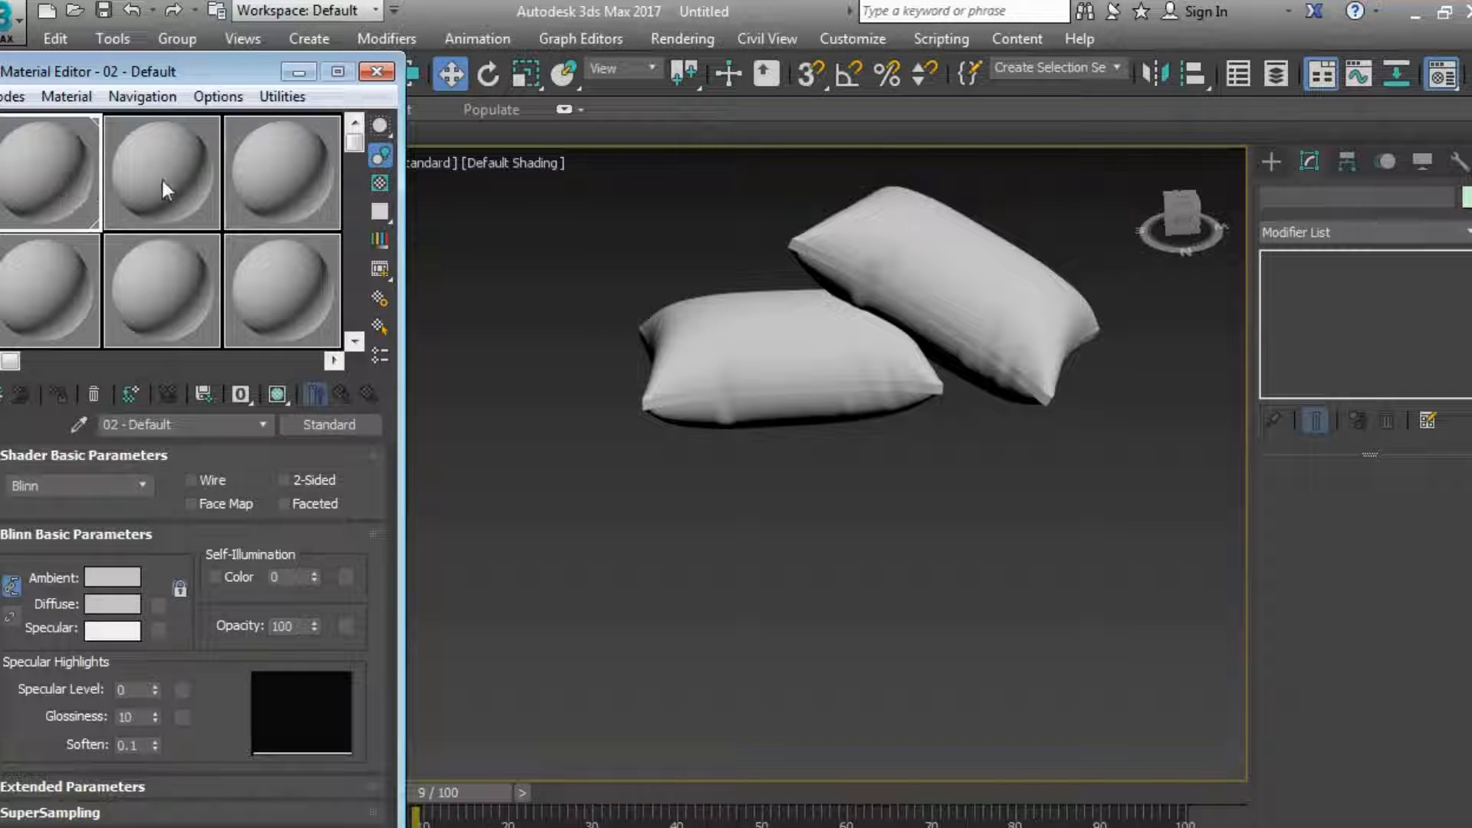
left_click(195, 178)
left_click_drag(229, 177, 63, 196)
left_click(158, 604)
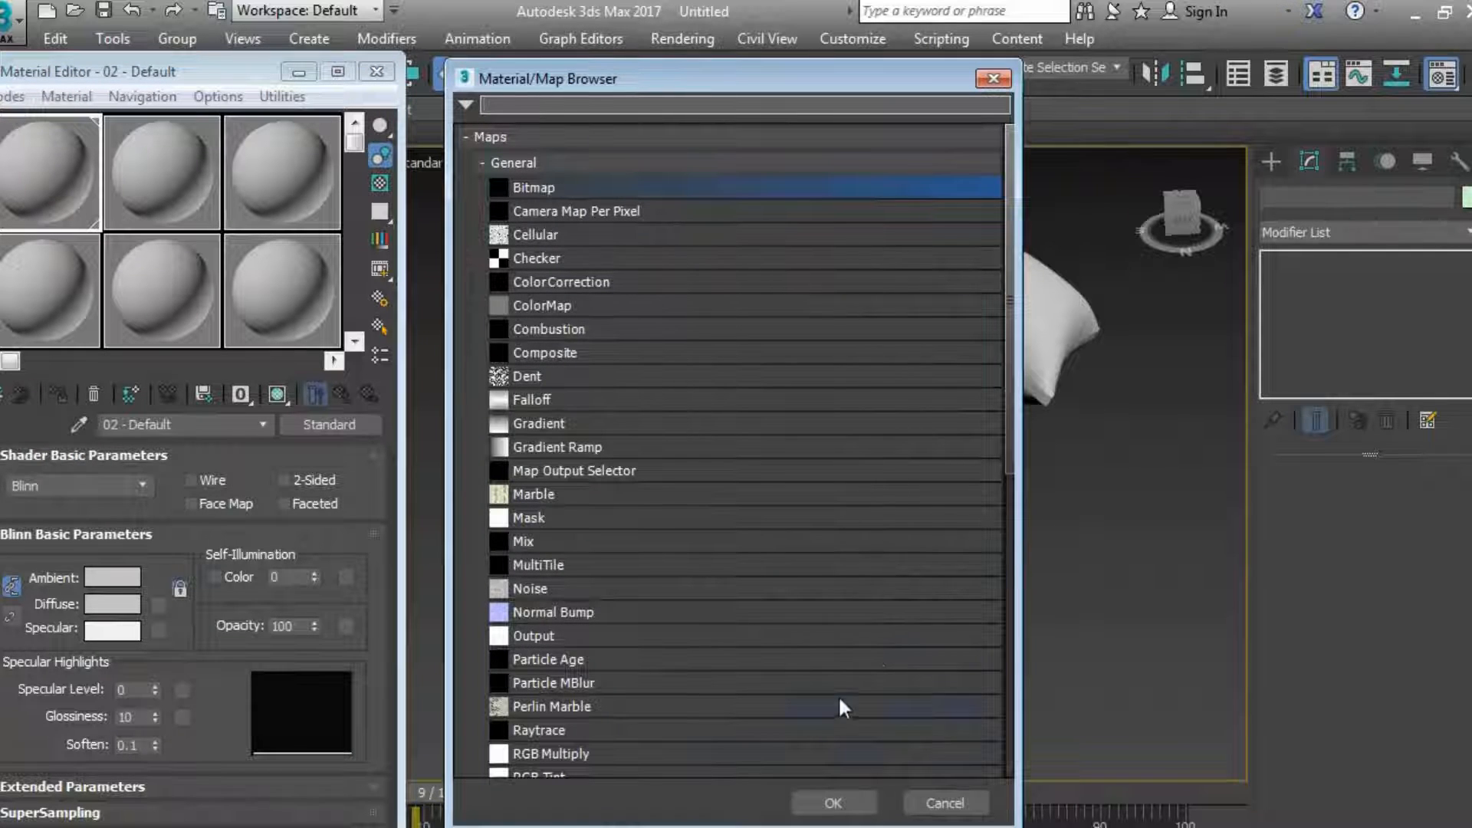
left_click(833, 803)
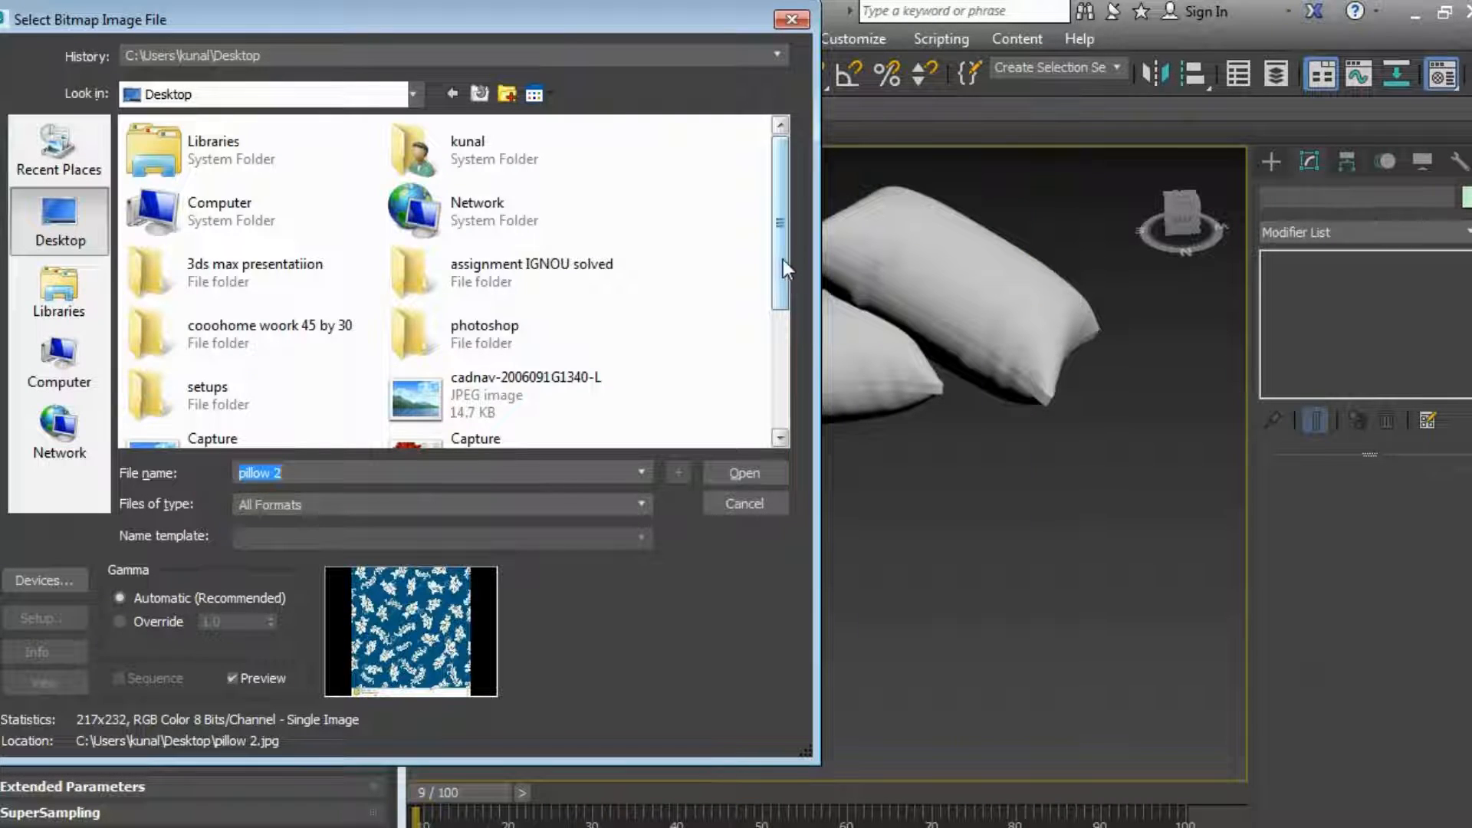
left_click_drag(780, 260, 780, 372)
left_click(269, 380)
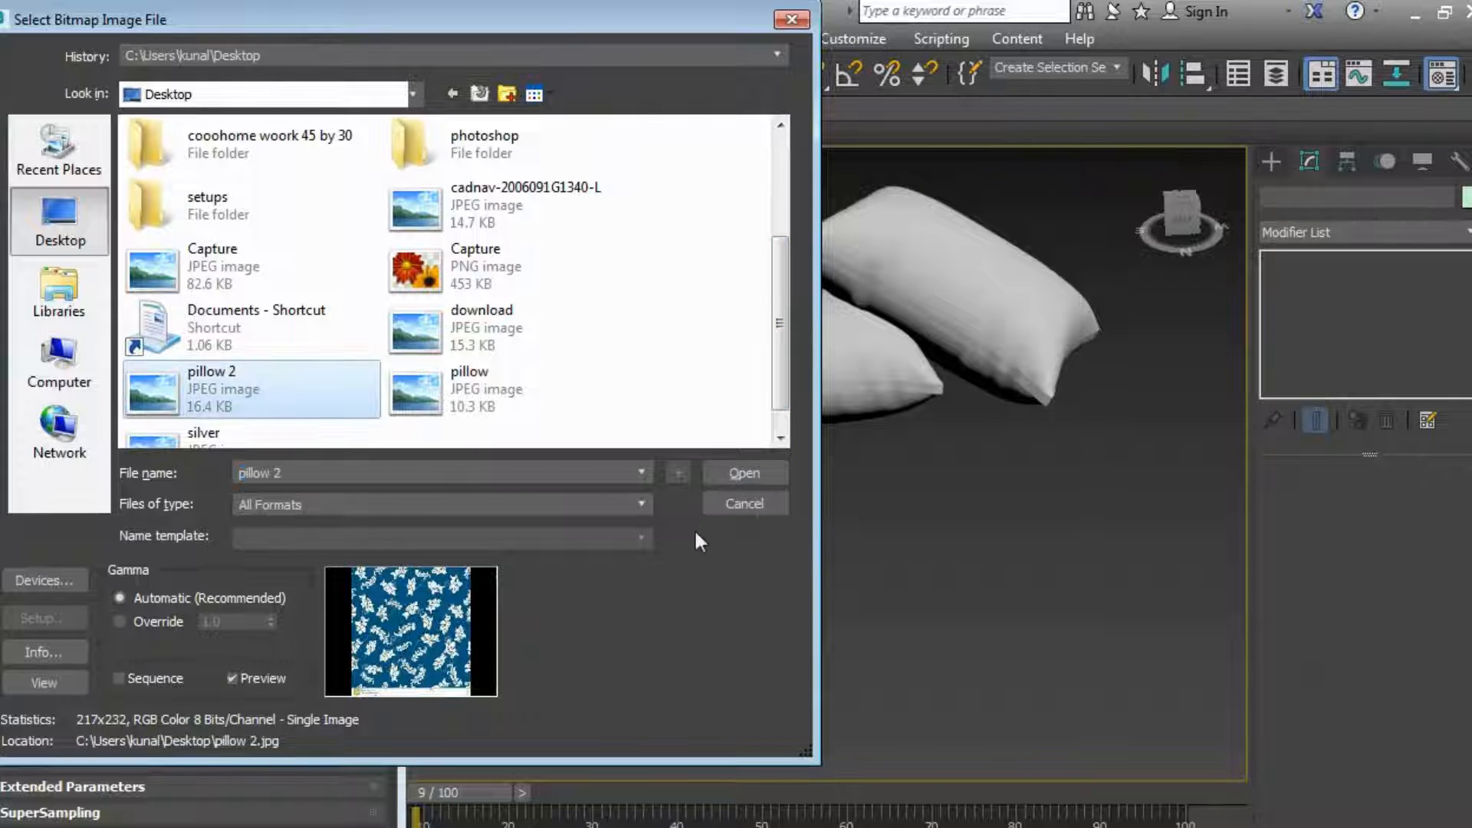
left_click(728, 472)
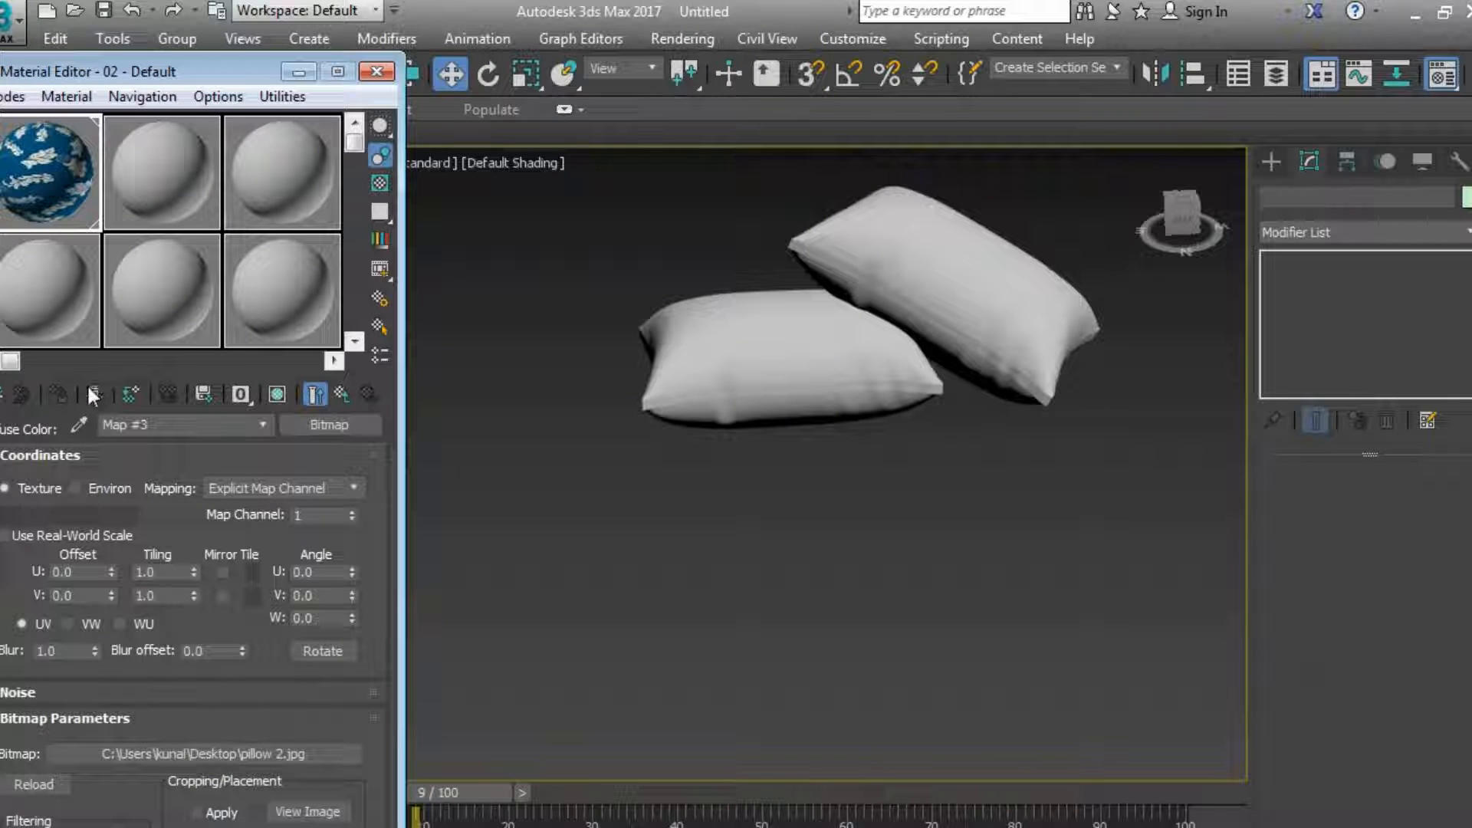
Select the original pillow, display the material's texture on the pillows in the viewport, deselect, and put the Material Editor away.
left_click(713, 368)
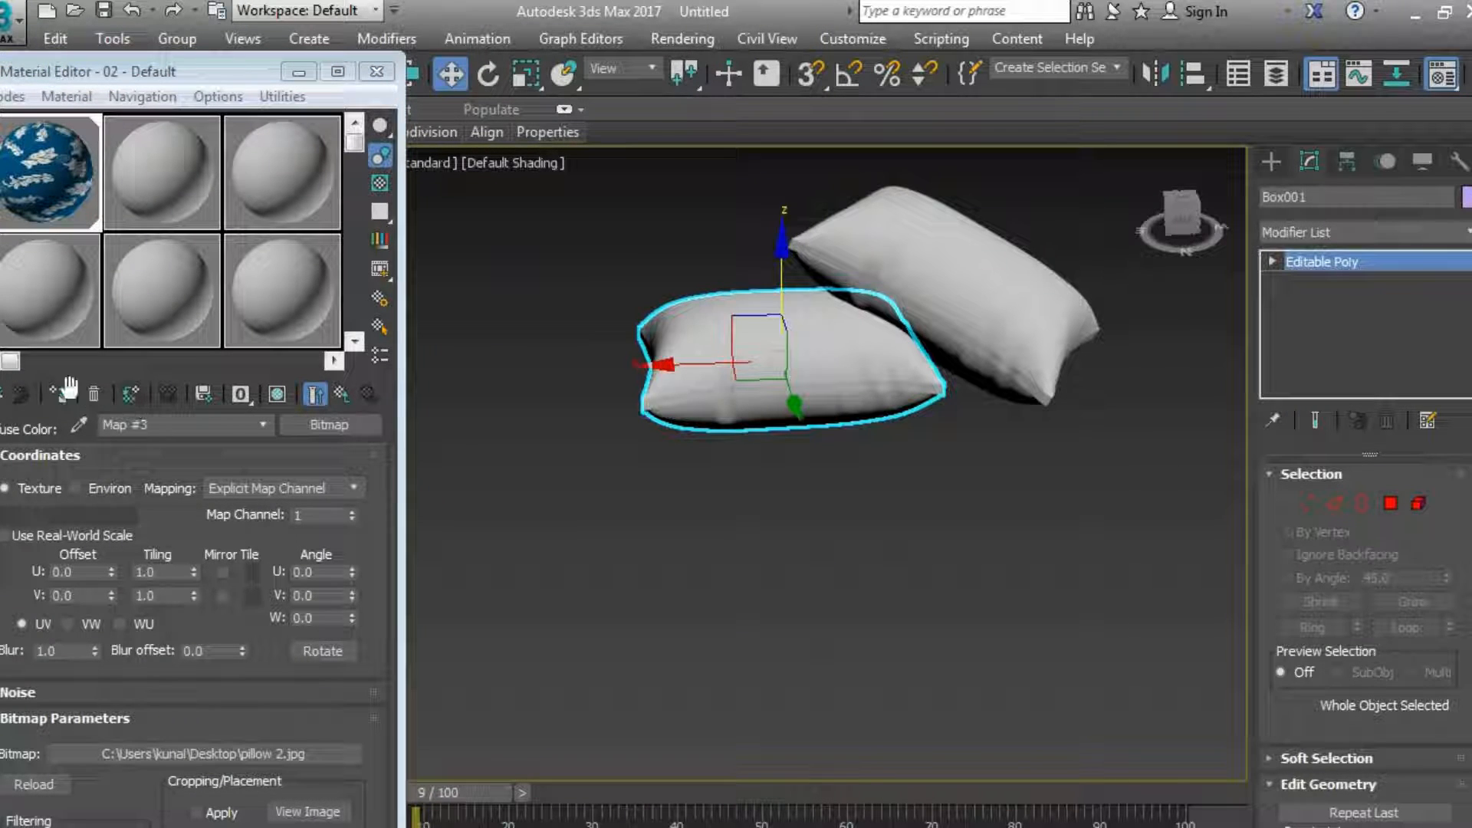
left_click(276, 394)
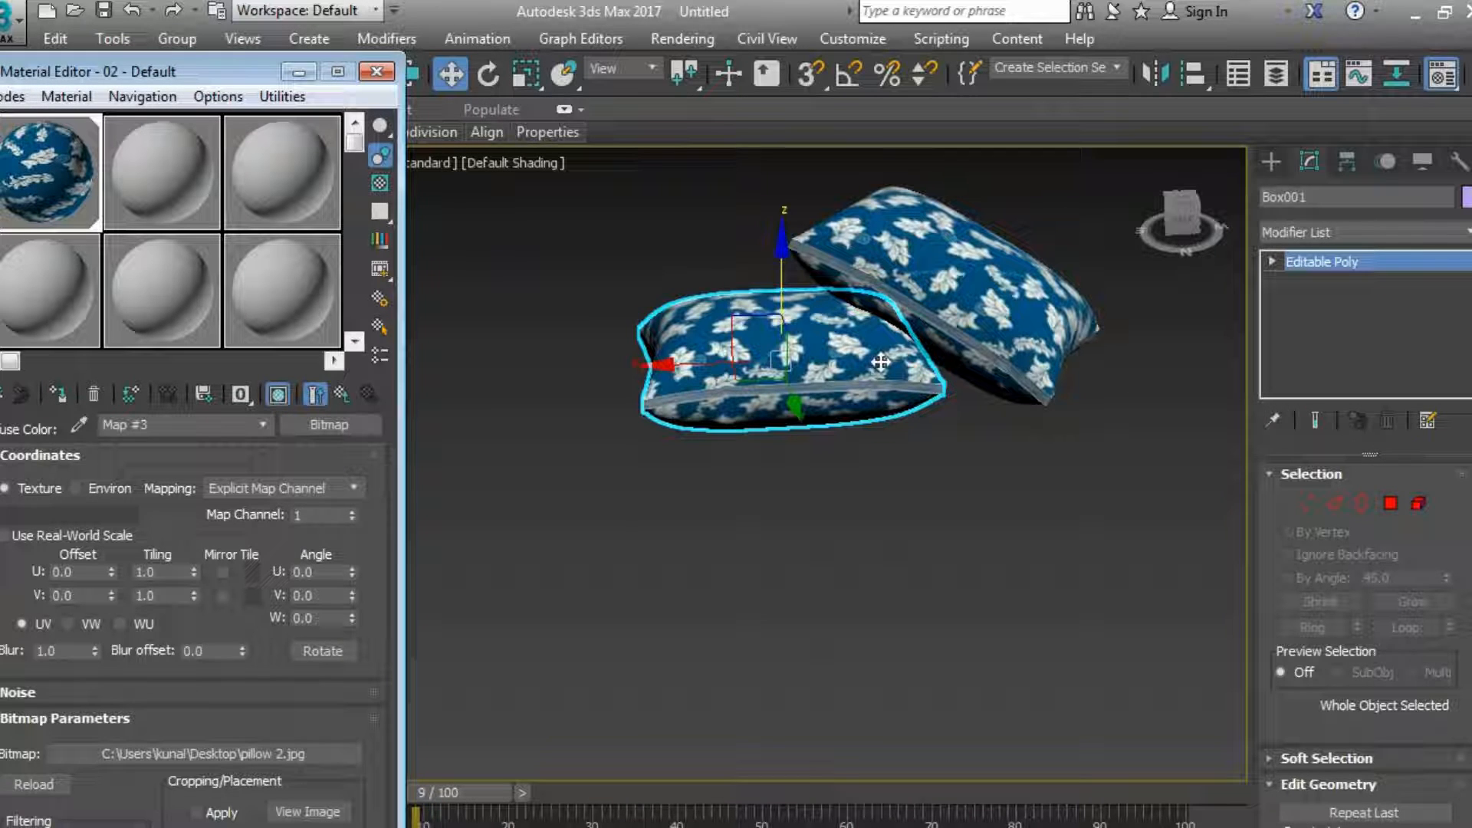
left_click(576, 282)
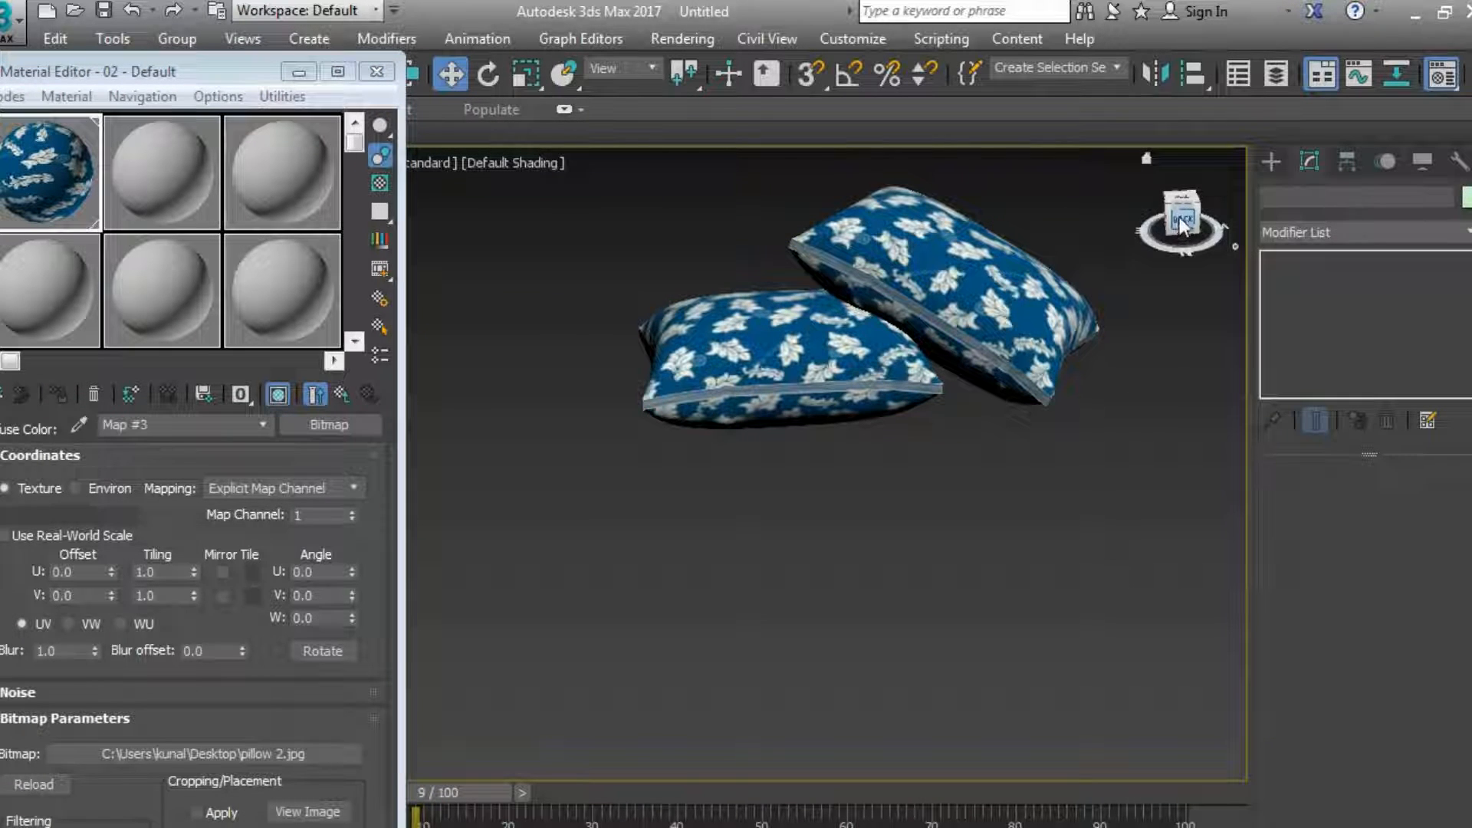
mouse_move(1180, 224)
left_mouse_down()
mouse_move(1205, 228)
mouse_move(1185, 226)
left_mouse_up()
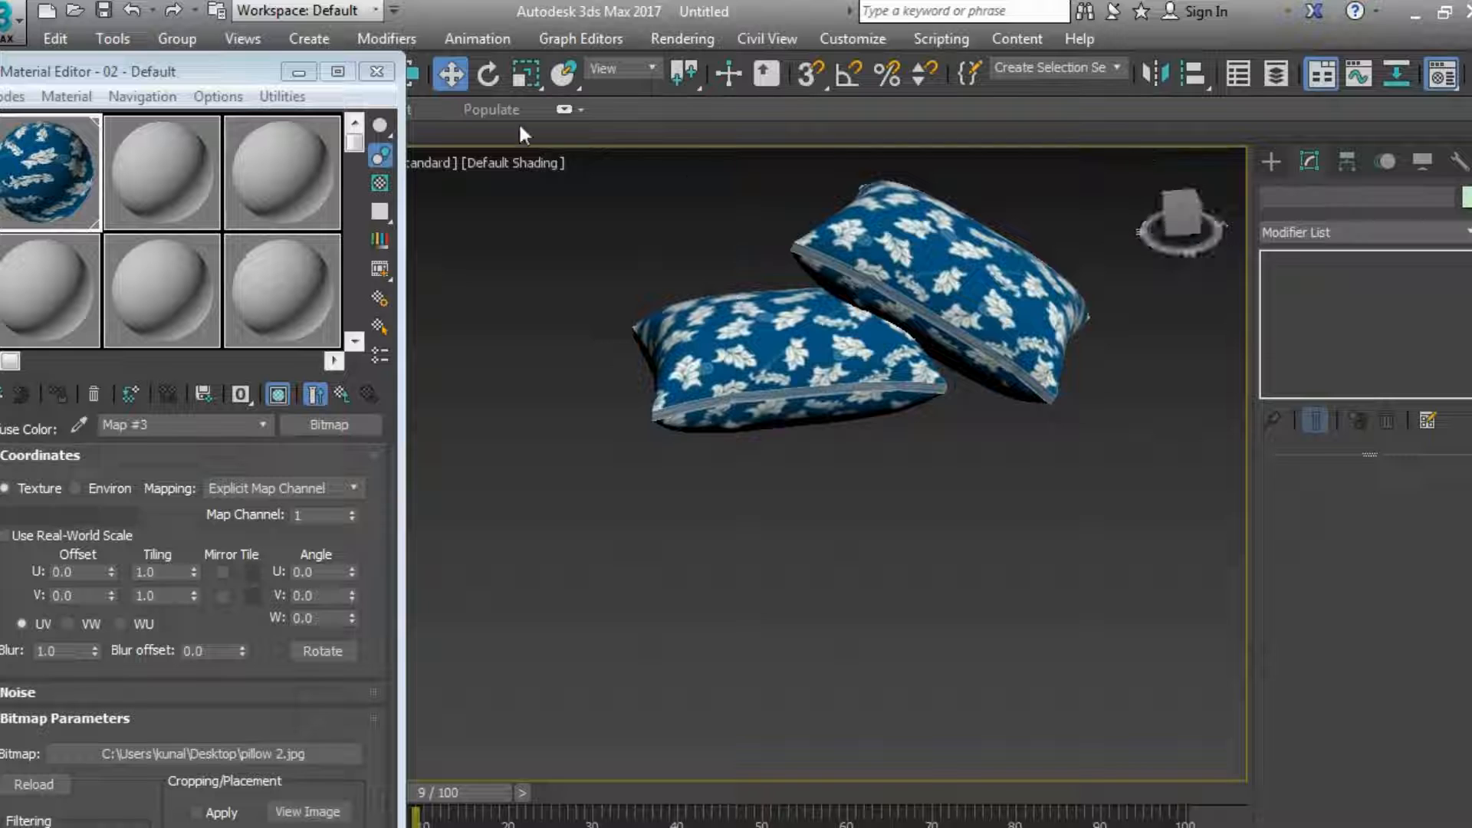
left_click(299, 72)
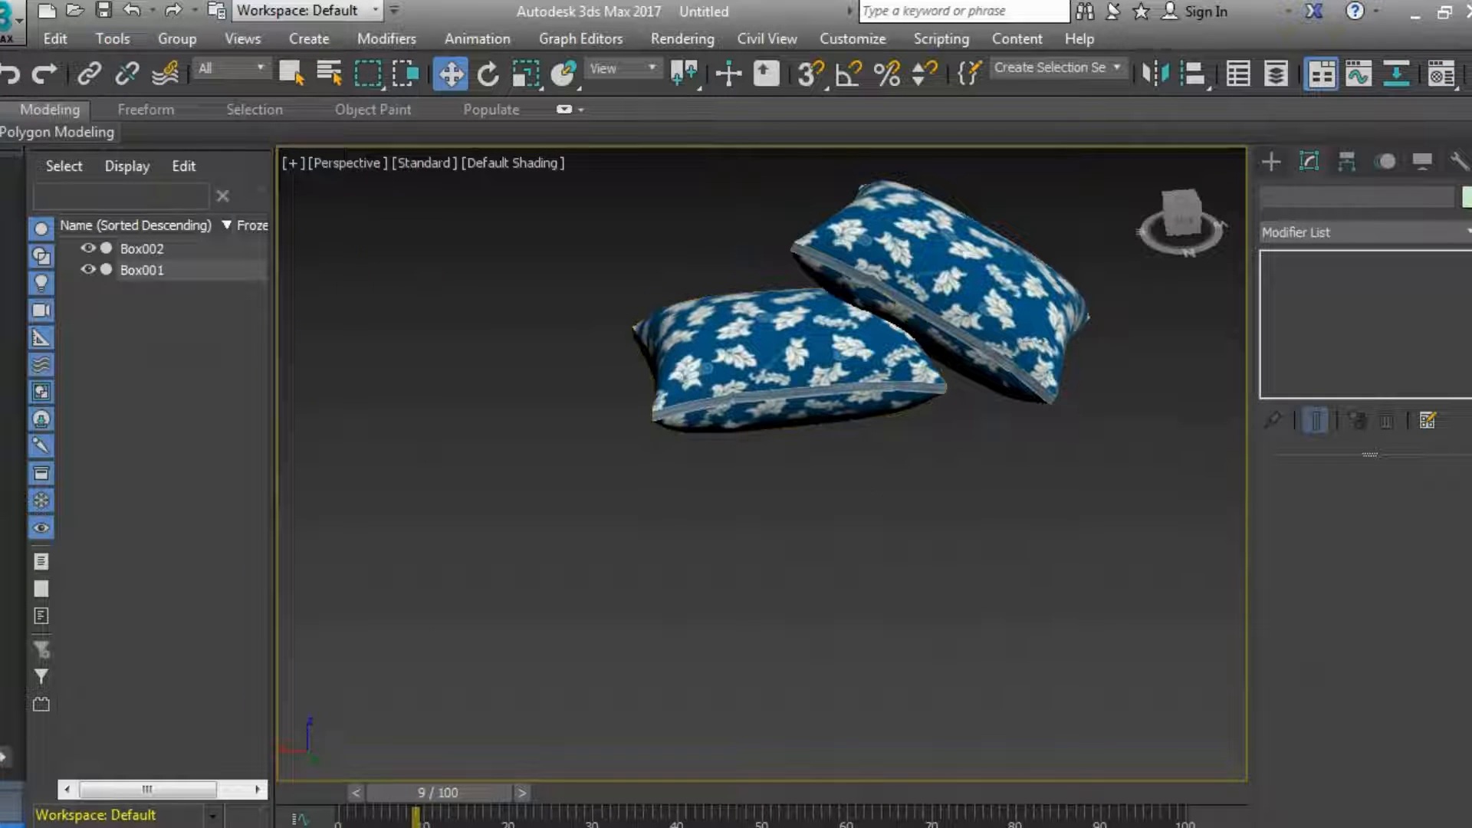
Frame both textured pillows closely in the perspective view, render the frame, and minimize the render window.
middle_click_drag(985, 368, 889, 464)
scroll(891, 466, "up", 3)
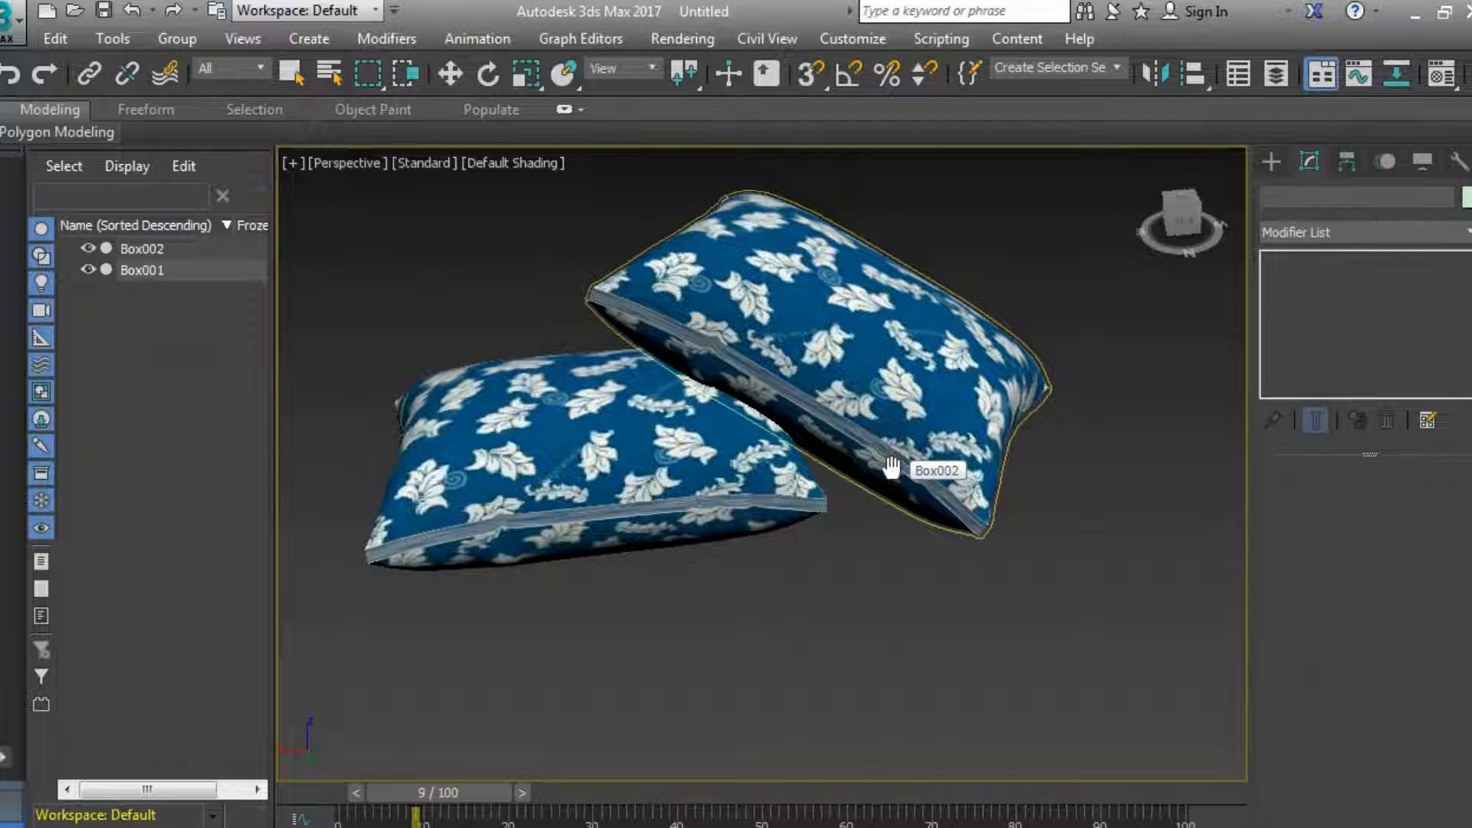
scroll(890, 466, "up", 2)
middle_click_drag(578, 314, 785, 400)
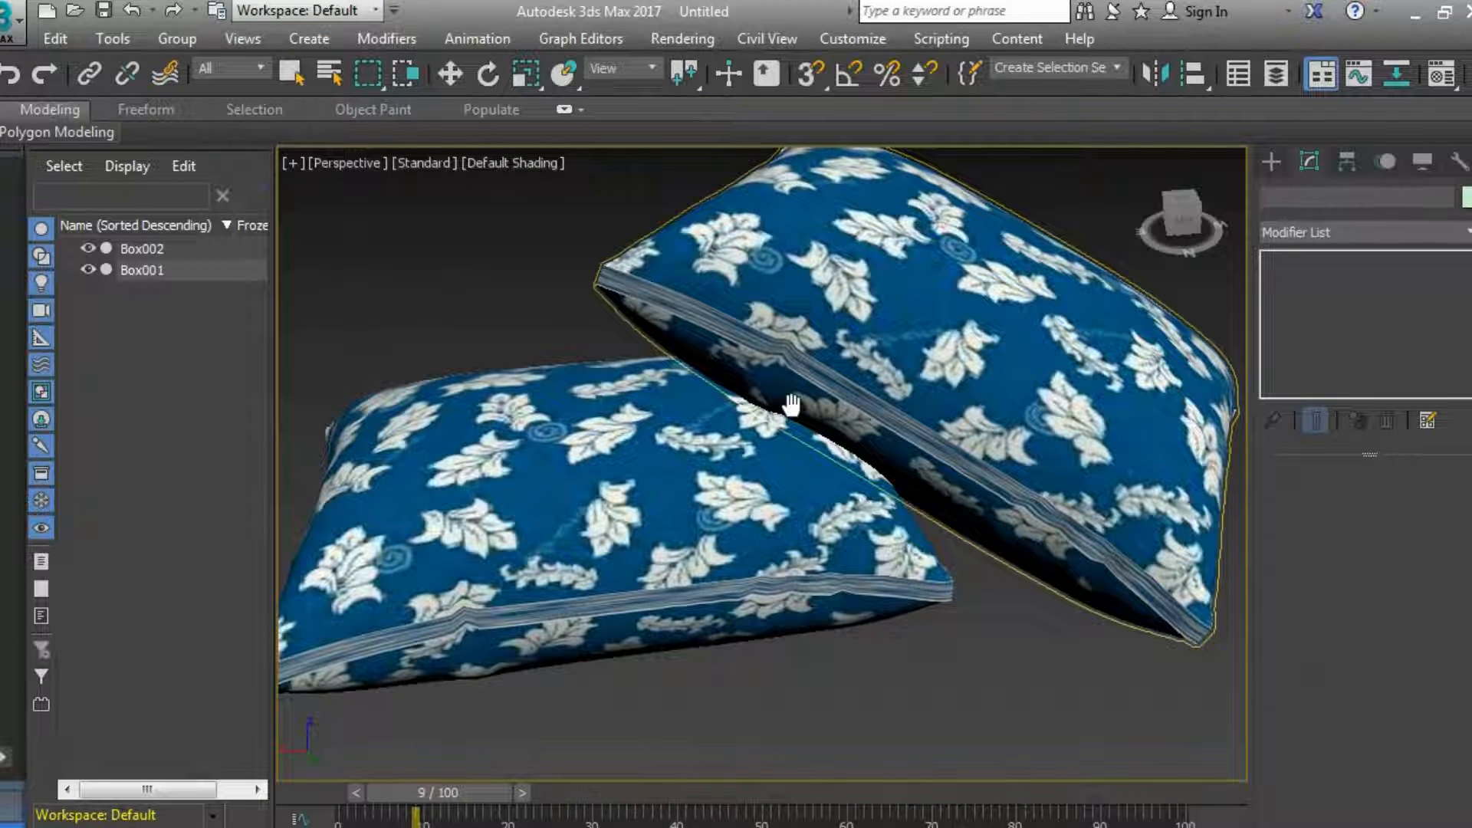
scroll(791, 404, "down", 3)
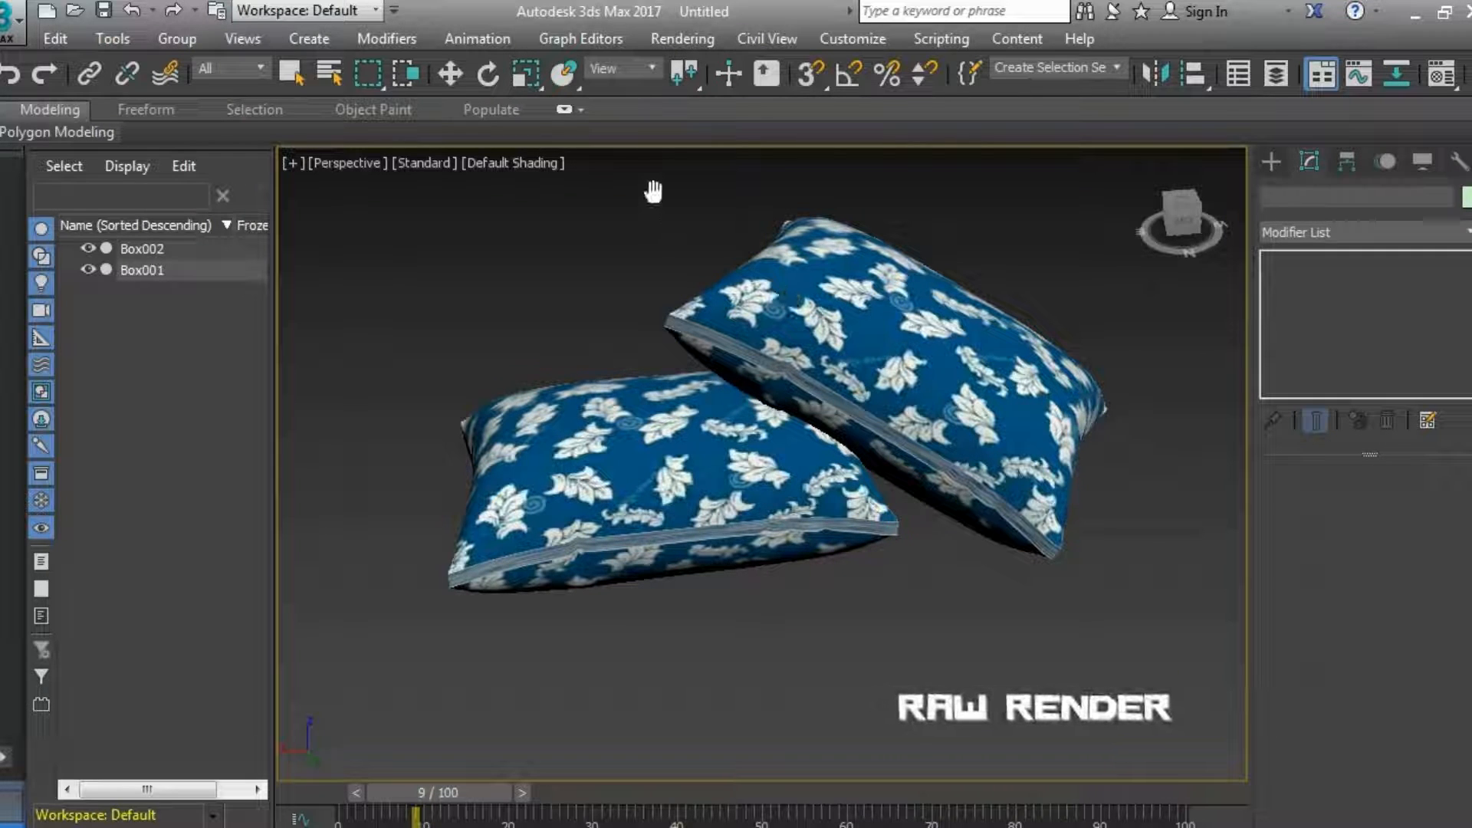
key("shift+q")
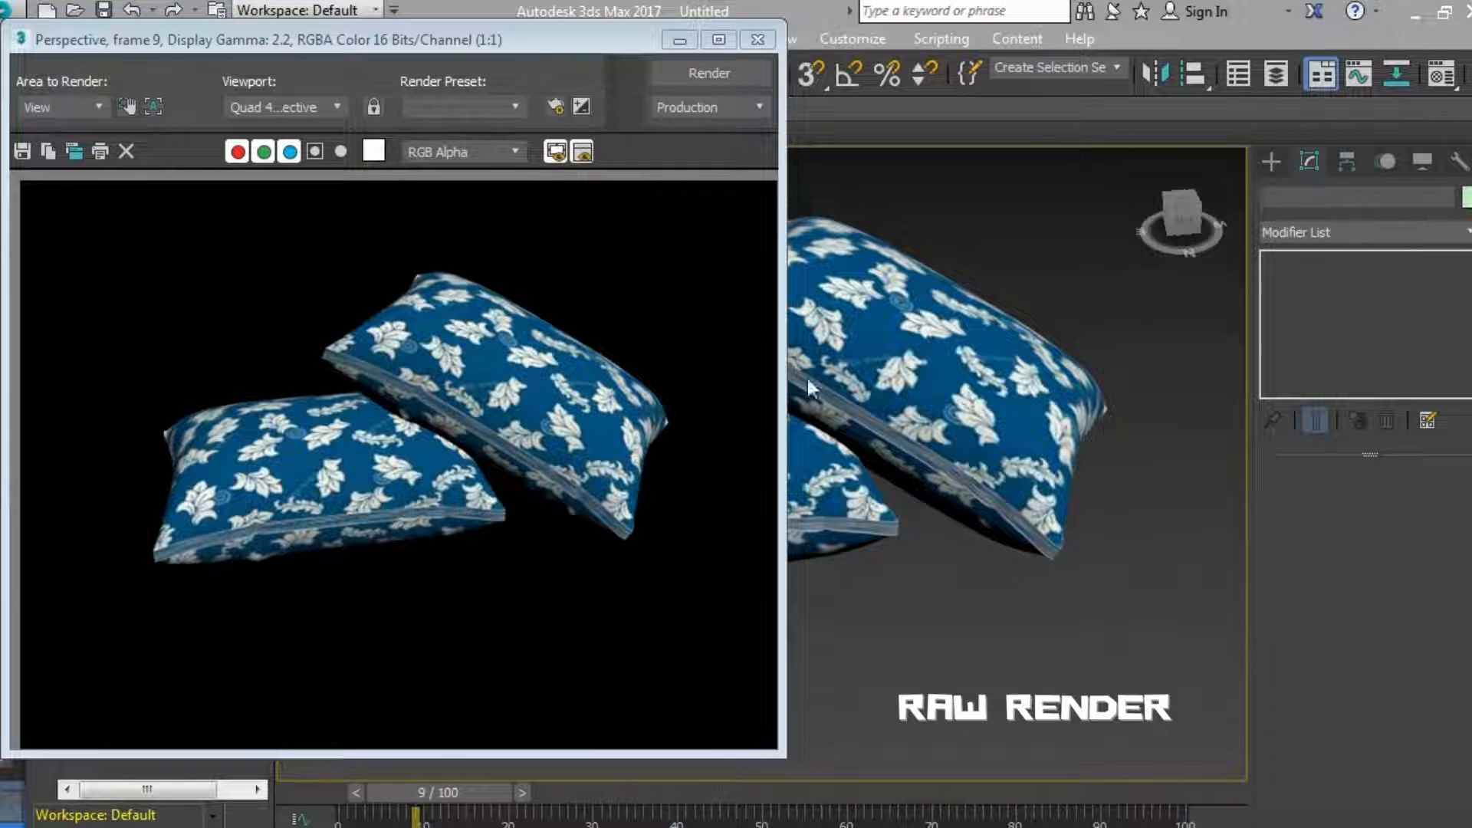
left_click(676, 43)
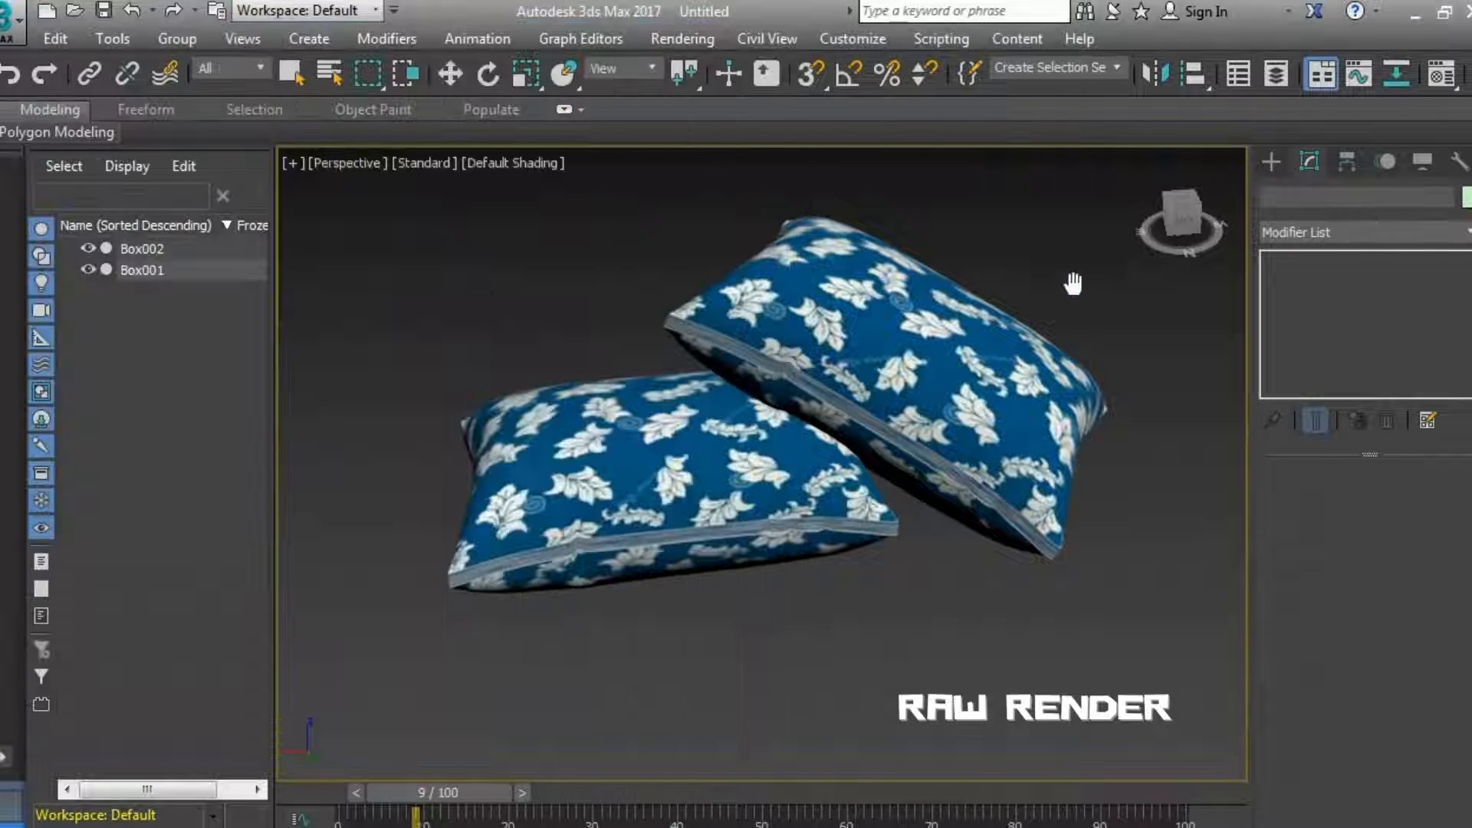
key("w")
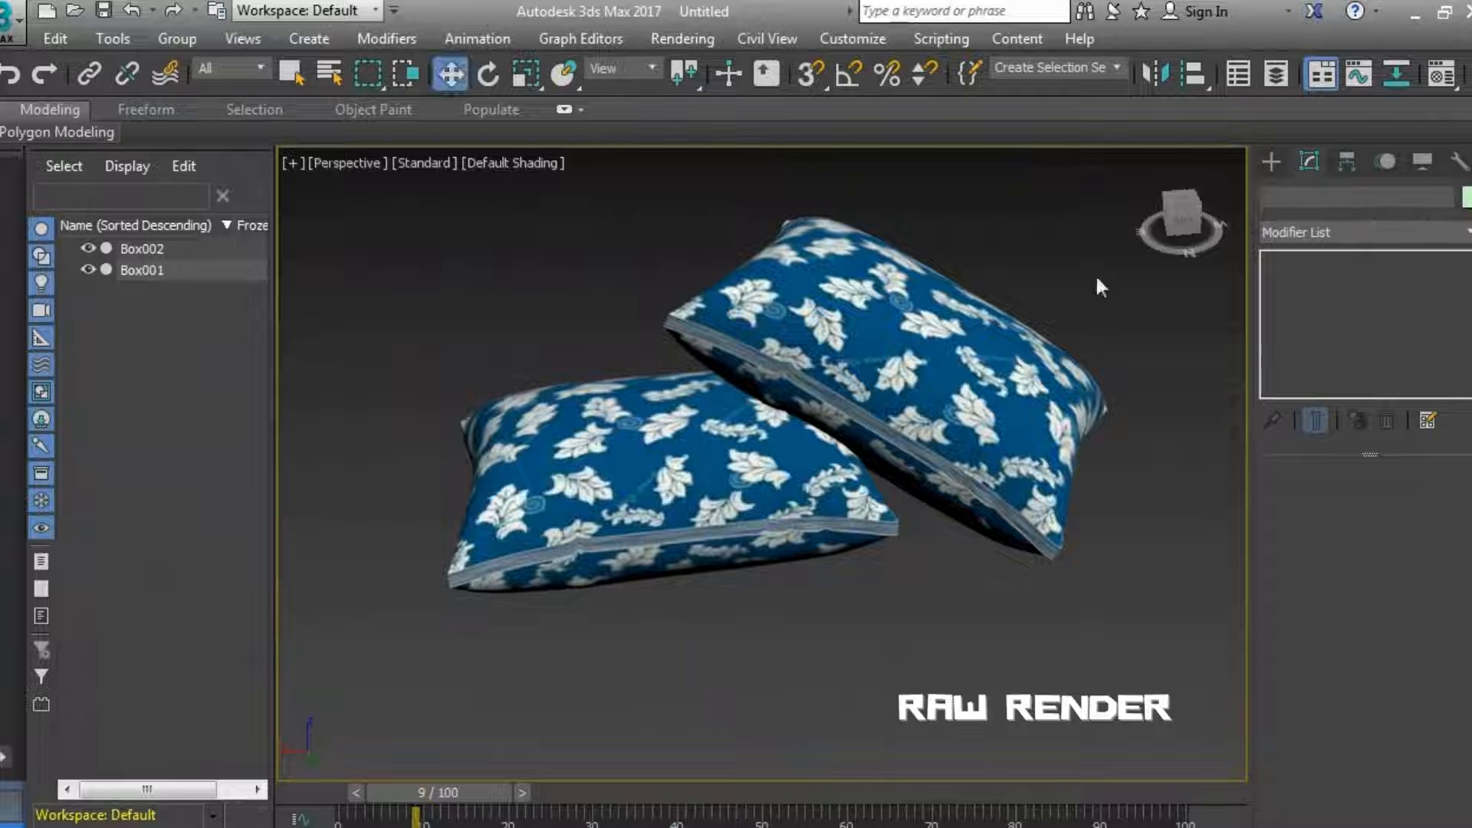
left_click(1179, 216)
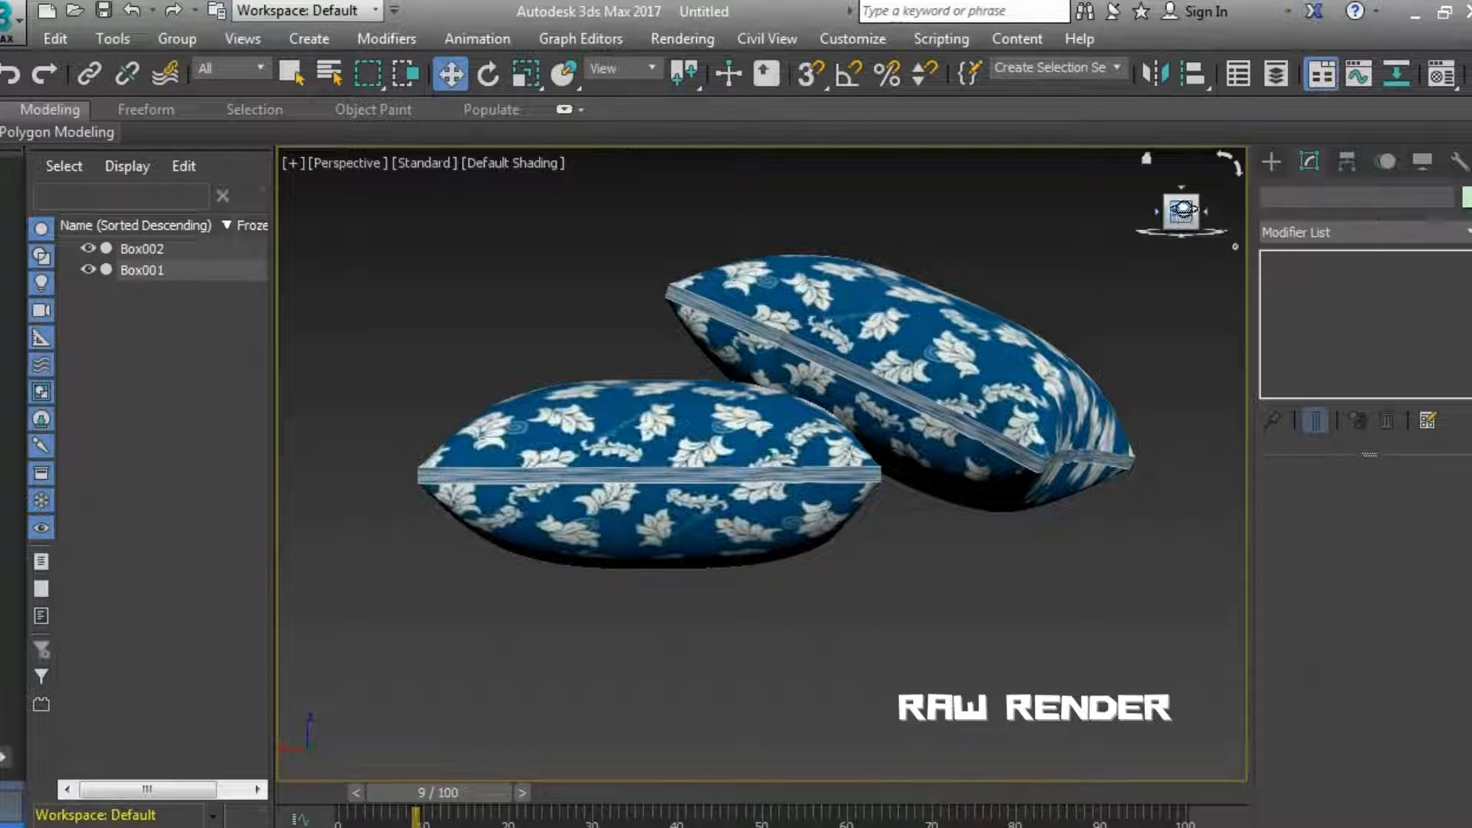
mouse_move(1184, 208)
left_mouse_down()
mouse_move(1125, 260)
mouse_move(1184, 209)
left_mouse_up()
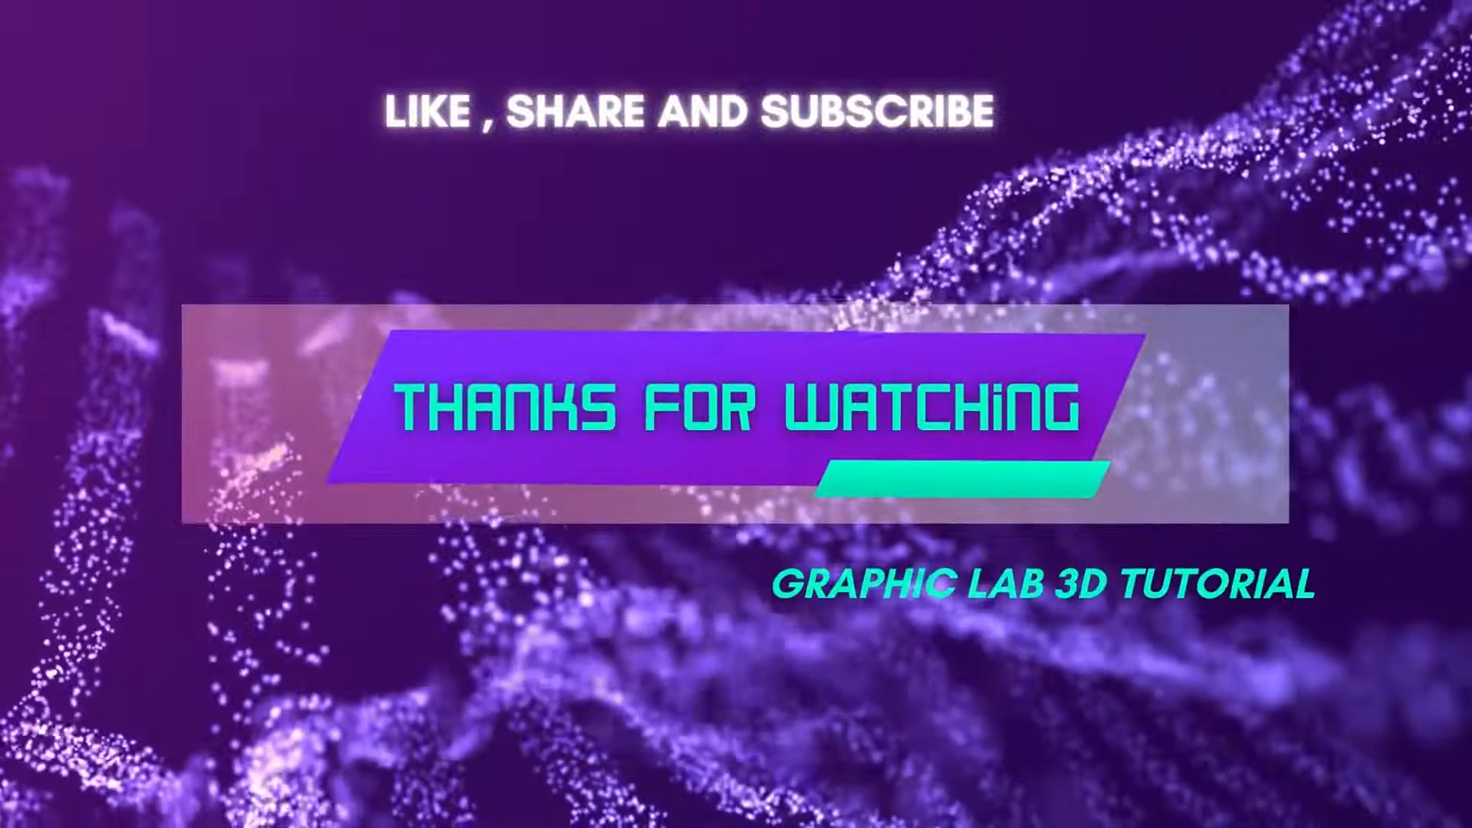